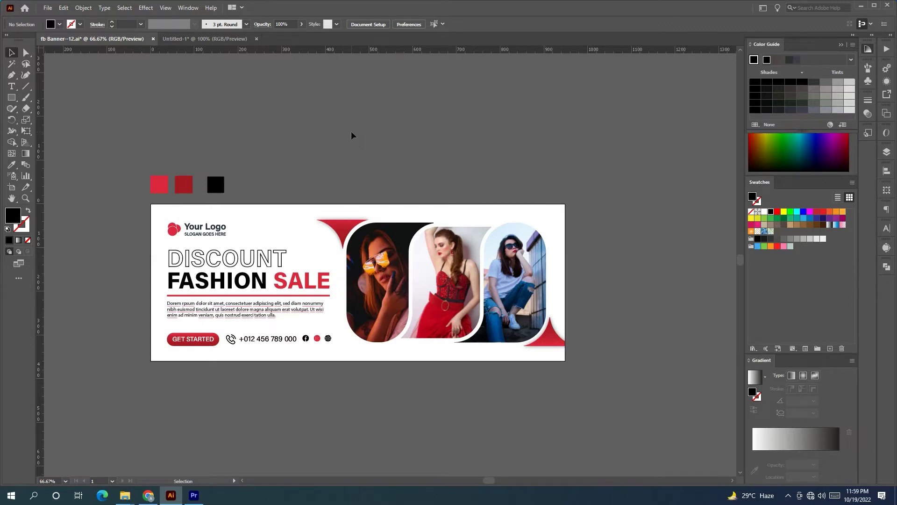
- Examine the finished fashion sale banner and the red colour squares above its artboard
scroll(352, 127, down, 1)
drag(361, 156, 385, 143)
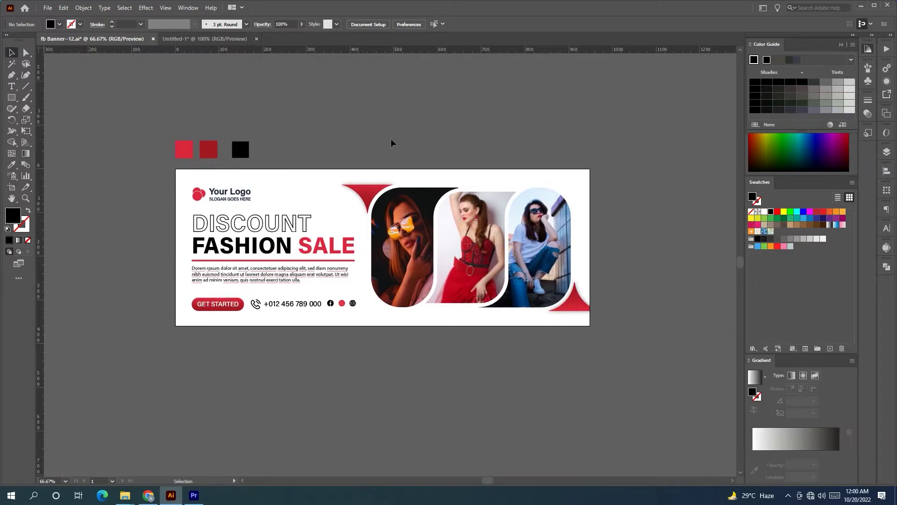
mouse_move(391, 142)
mouse_down()
mouse_move(381, 139)
mouse_move(392, 154)
mouse_up()
key(space)
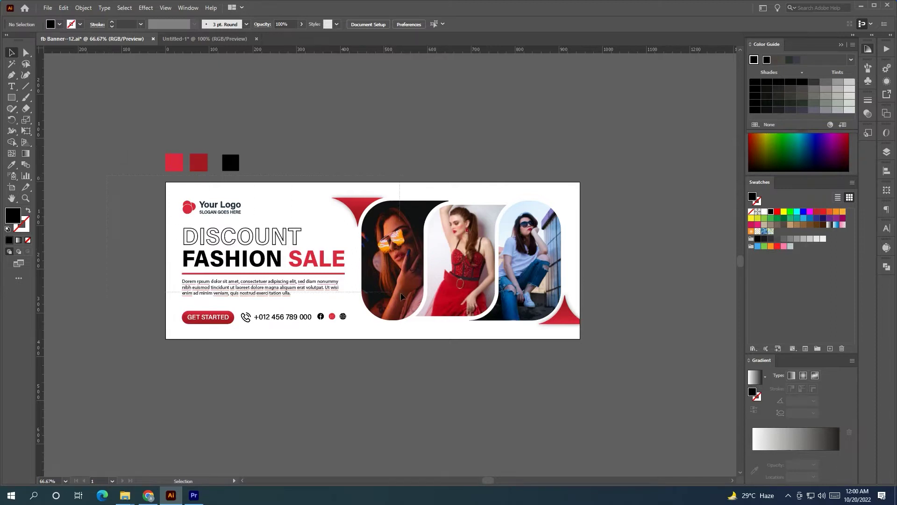
key(ctrl+a)
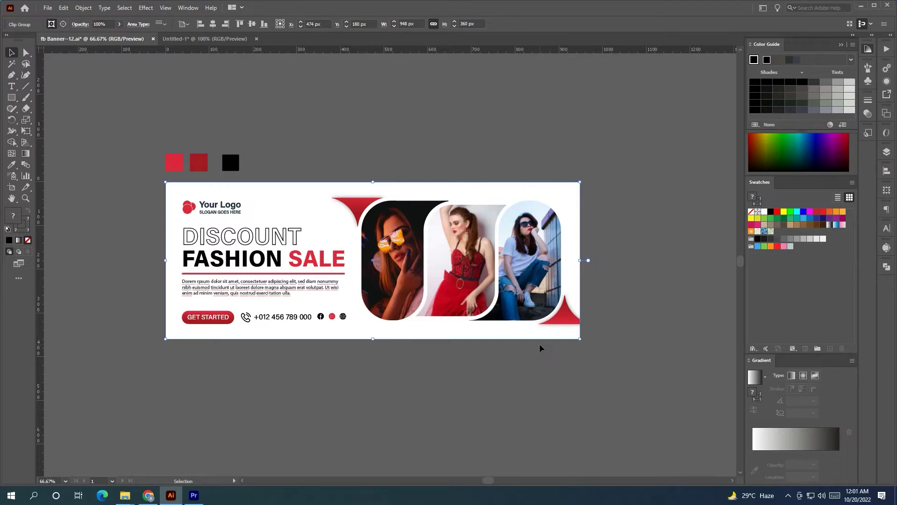
click(569, 177)
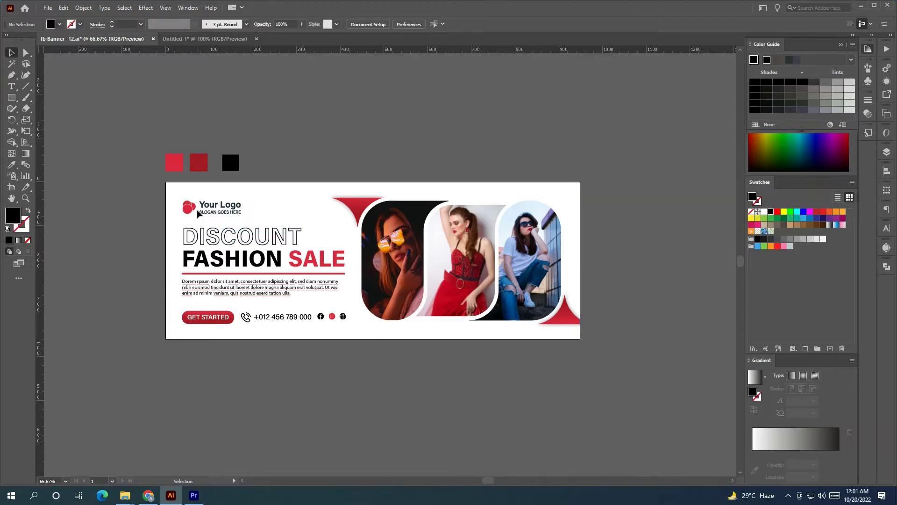
click(200, 164)
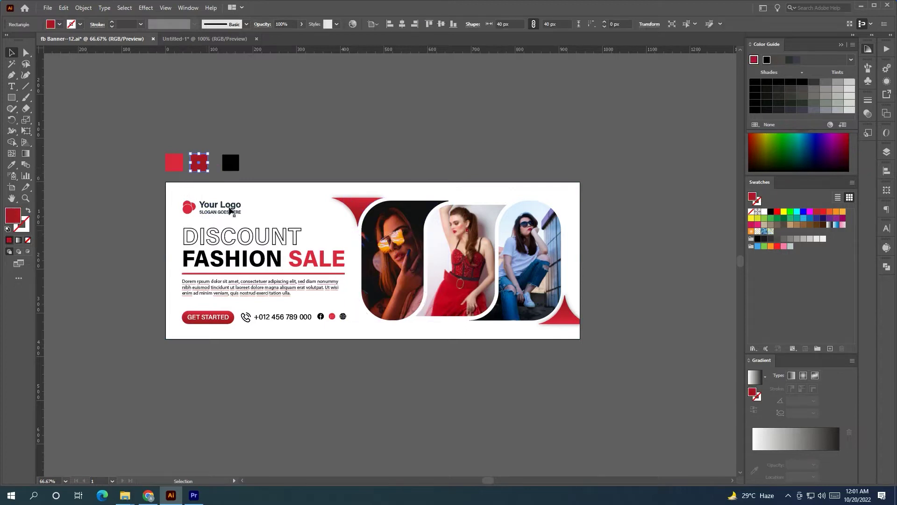
click(201, 169)
shift+click(174, 162)
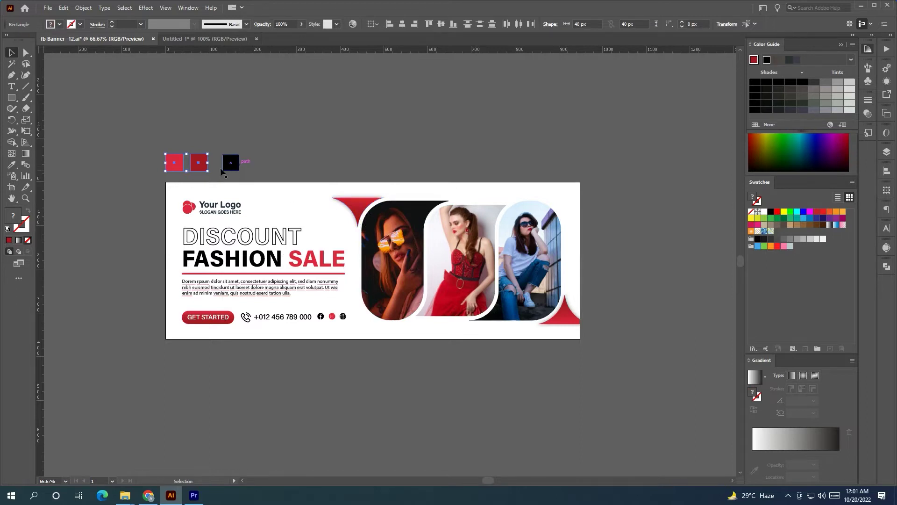
- Place the black square in the banner's upper-left corner as a gauge for the content margin
drag(229, 166, 172, 199)
scroll(182, 196, up, 3)
drag(181, 229, 236, 173)
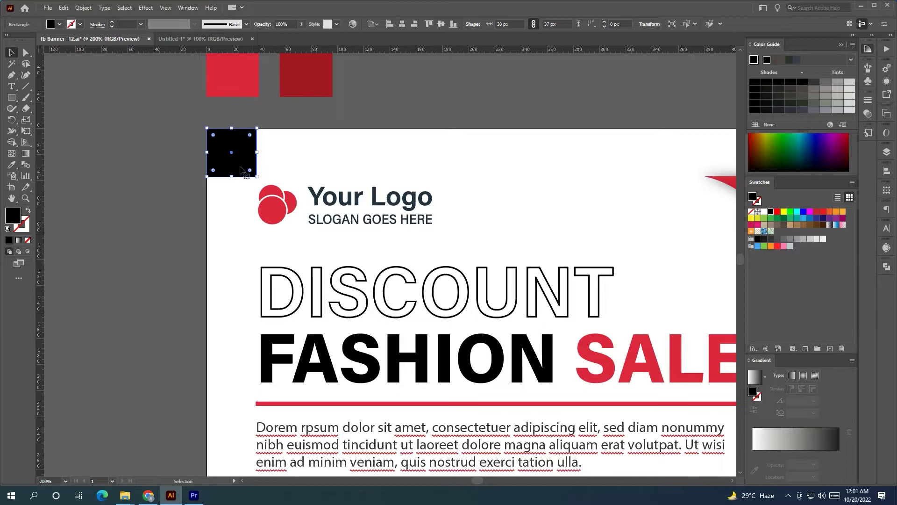
scroll(243, 168, down, 1)
scroll(243, 168, down, 2)
drag(252, 185, 225, 182)
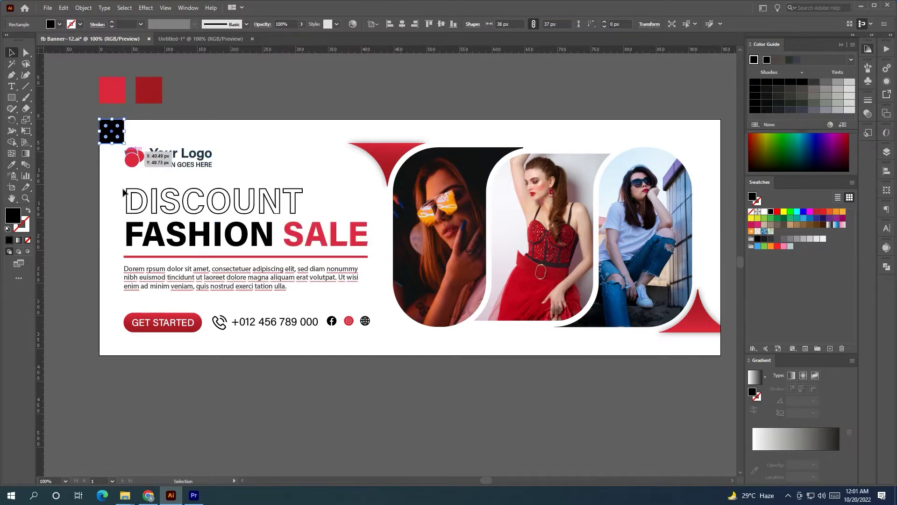
scroll(111, 229, left, 3)
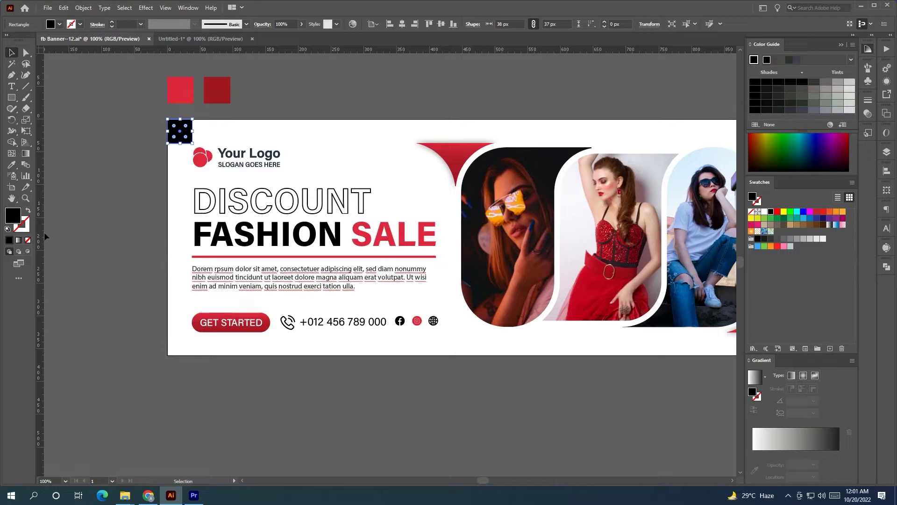
- Add a vertical guide at 38 px and a horizontal guide at 37 px along the black square's edges, and remove both
click(196, 158)
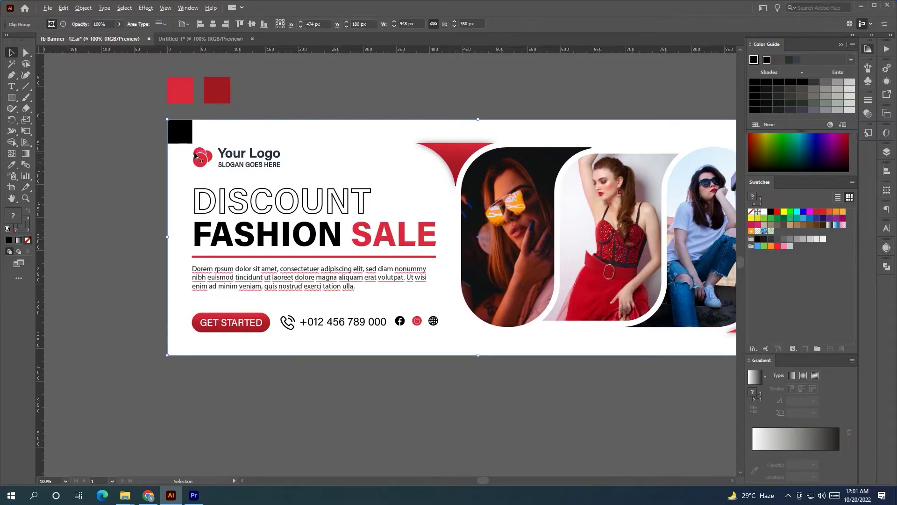
scroll(195, 158, up, 5)
scroll(134, 176, down, 4)
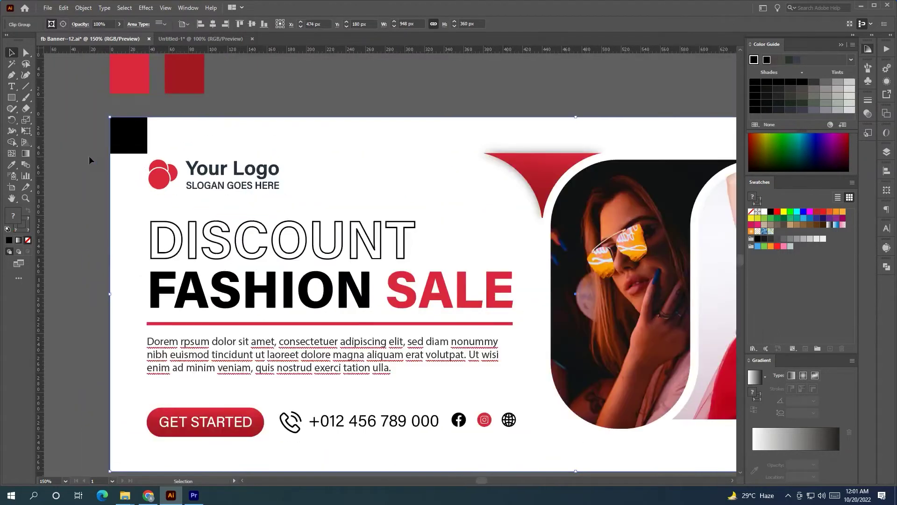
drag(40, 184, 148, 195)
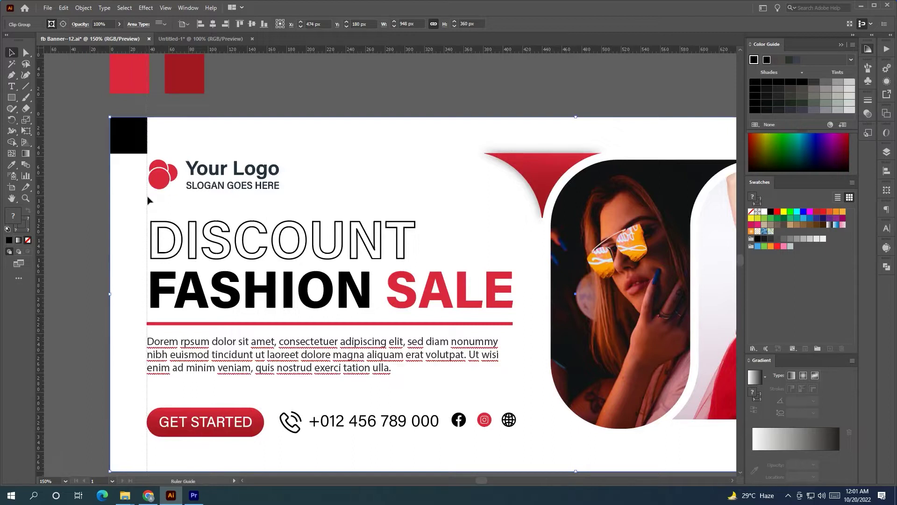
click(147, 200)
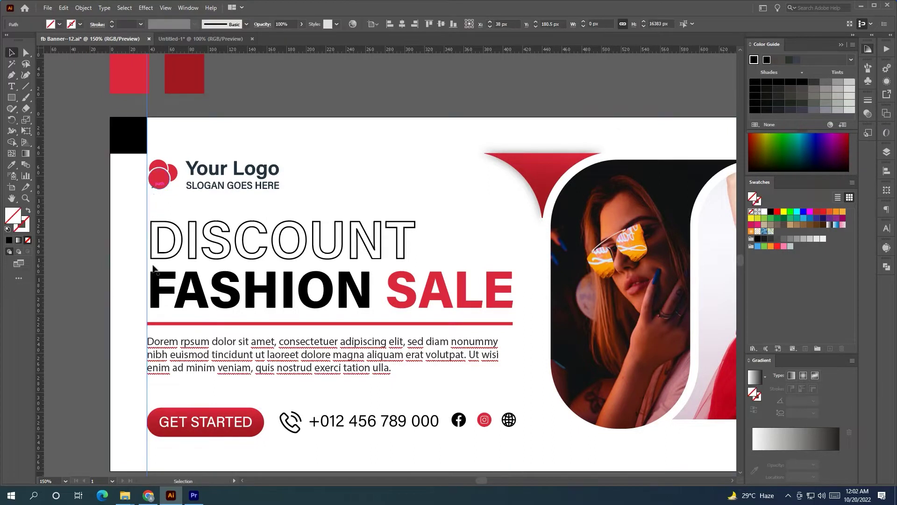
drag(221, 50, 265, 46)
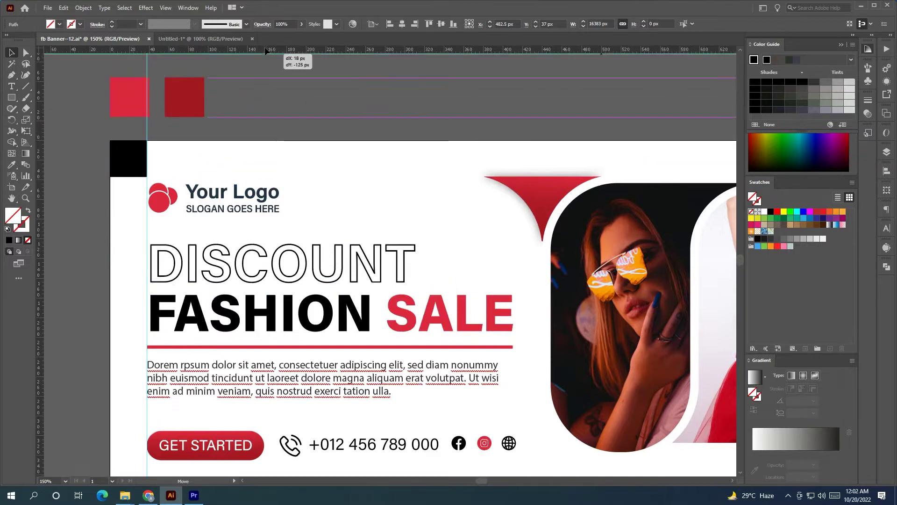
drag(148, 187, 42, 140)
drag(289, 136, 42, 140)
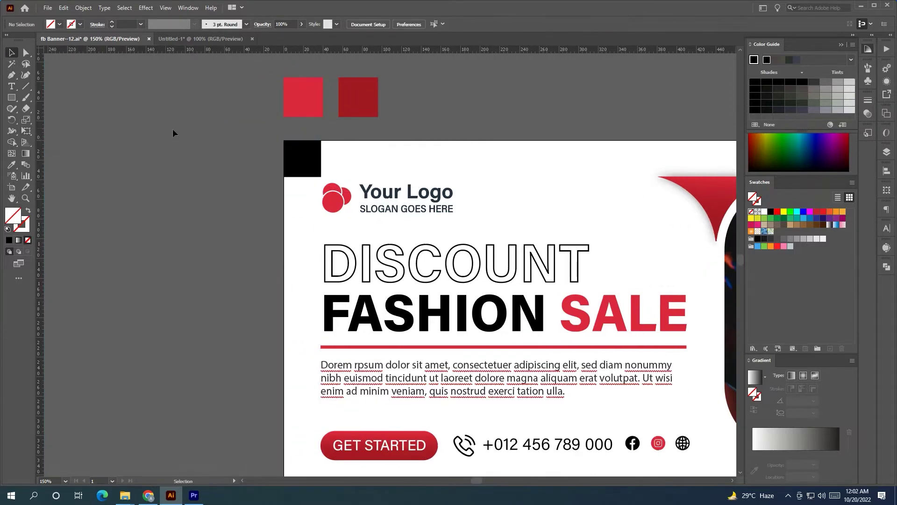
- Examine the whole banner layout, checking how the text and photo shapes sit within the margins
scroll(177, 131, down, 2)
scroll(177, 131, right, 3)
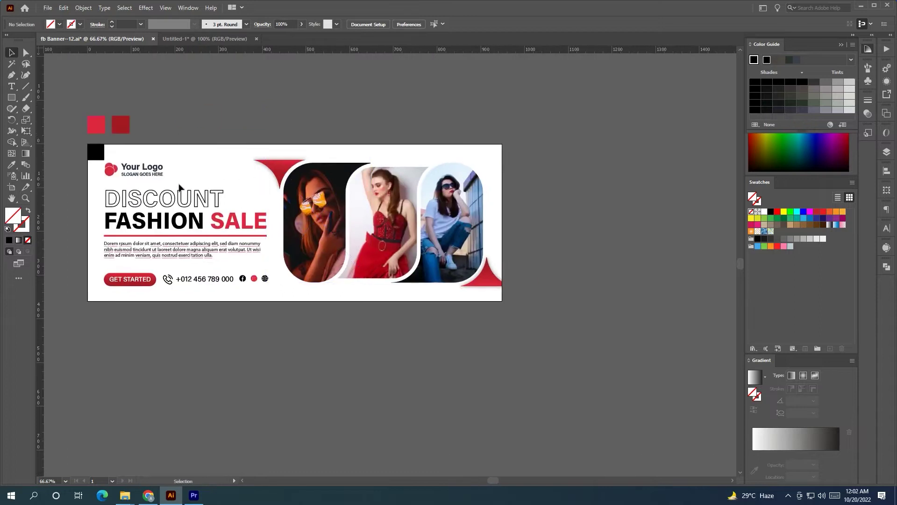
scroll(206, 187, left, 2)
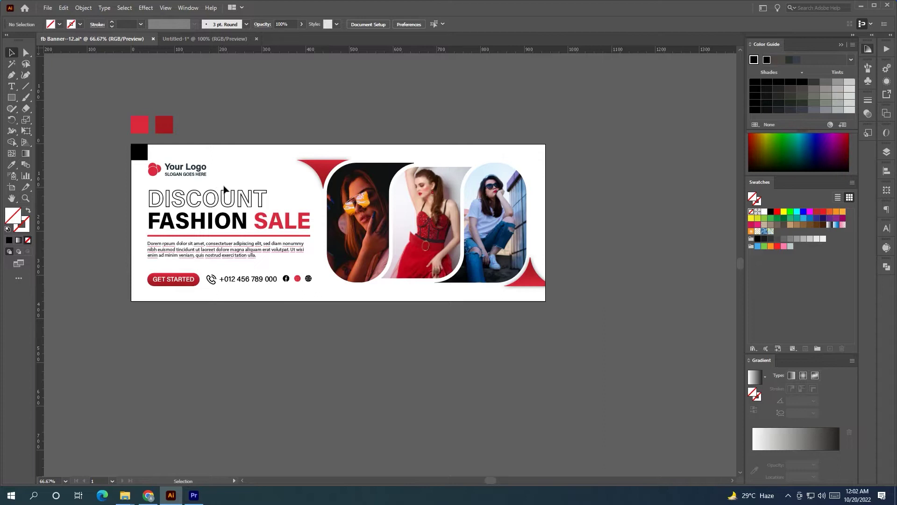
scroll(226, 187, left, 2)
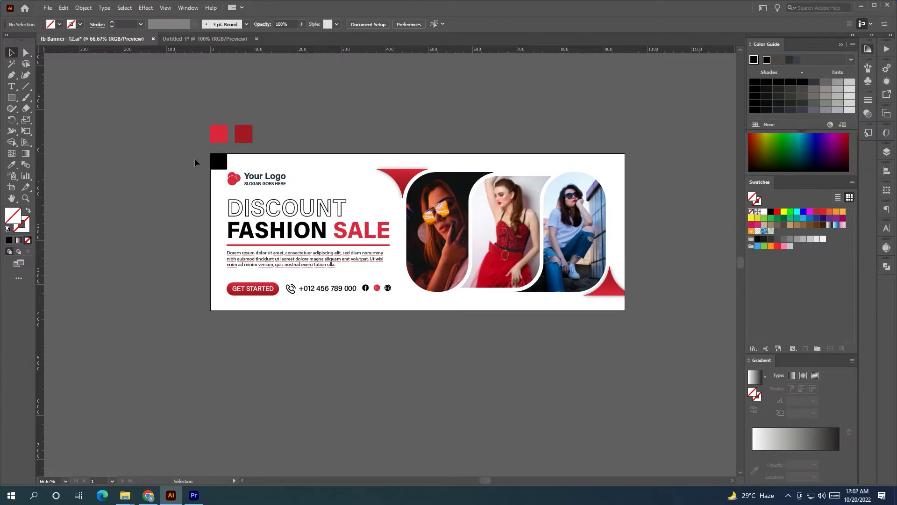
scroll(144, 160, down, 1)
scroll(143, 160, up, 2)
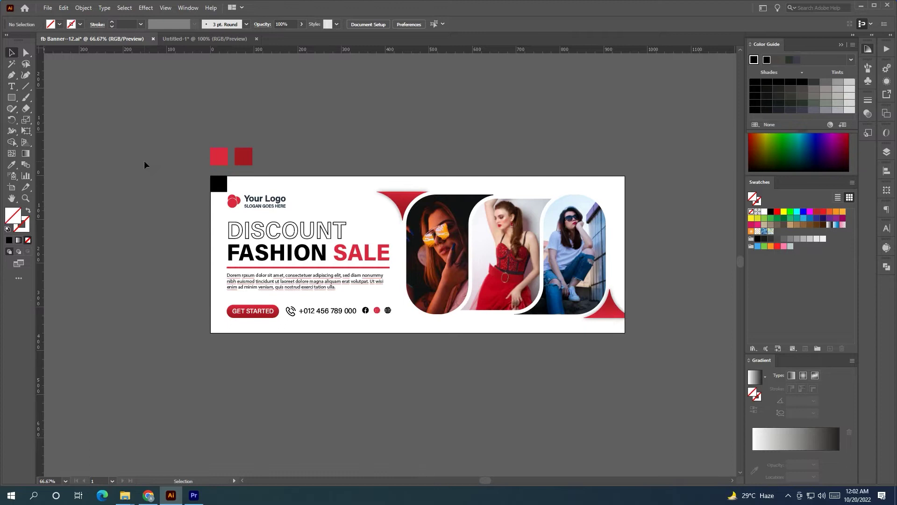
scroll(146, 167, right, 2)
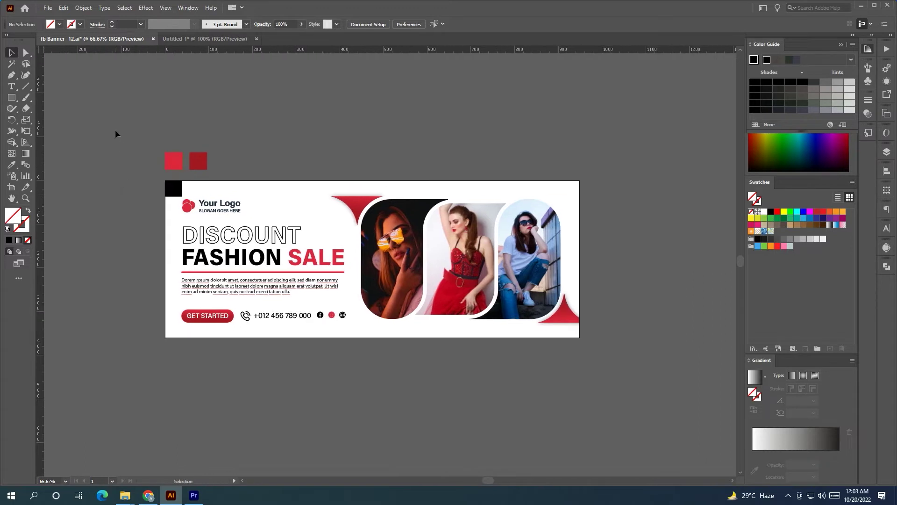
drag(126, 177, 603, 372)
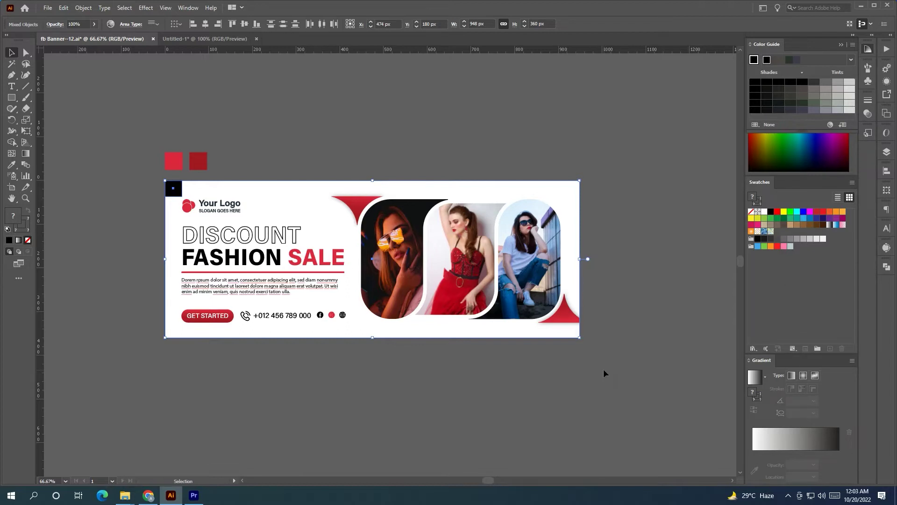
click(595, 180)
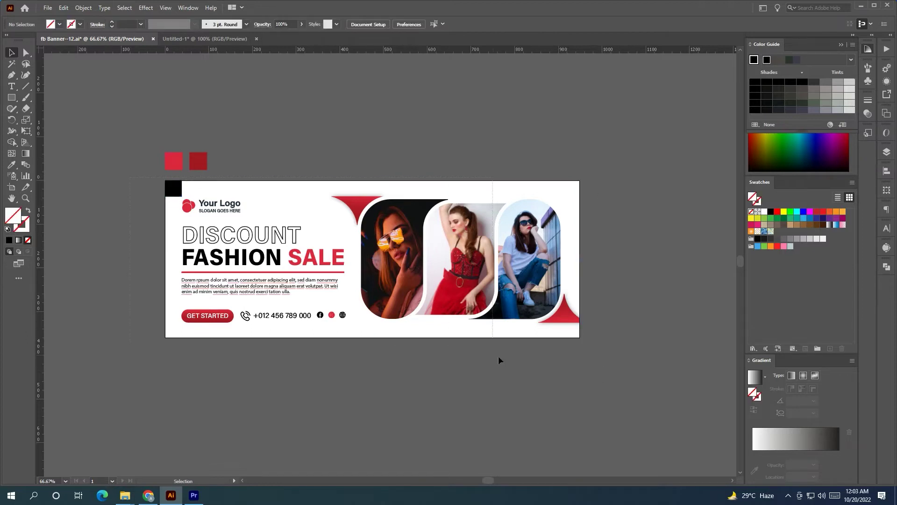
key(ctrl+a)
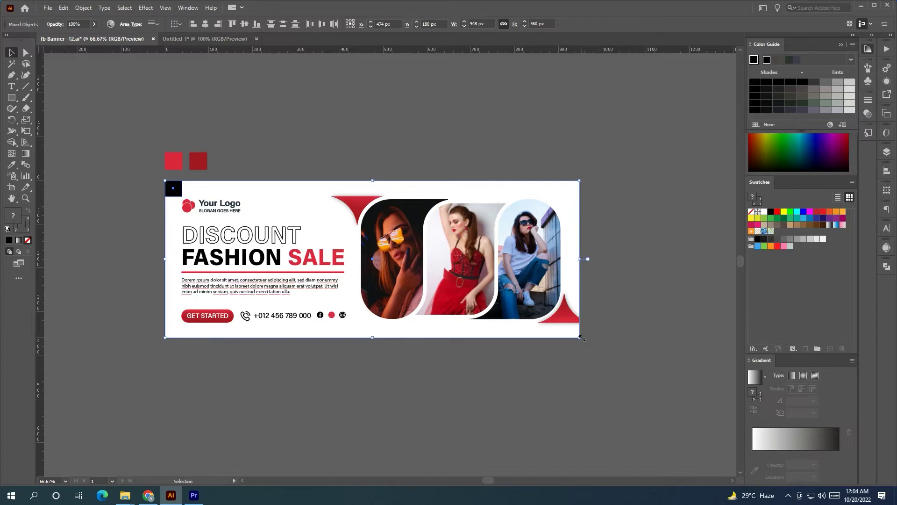
click(428, 125)
- Move the black square out of the banner's corner to sit beside the dark red square above the artboard
drag(184, 187, 233, 160)
click(262, 162)
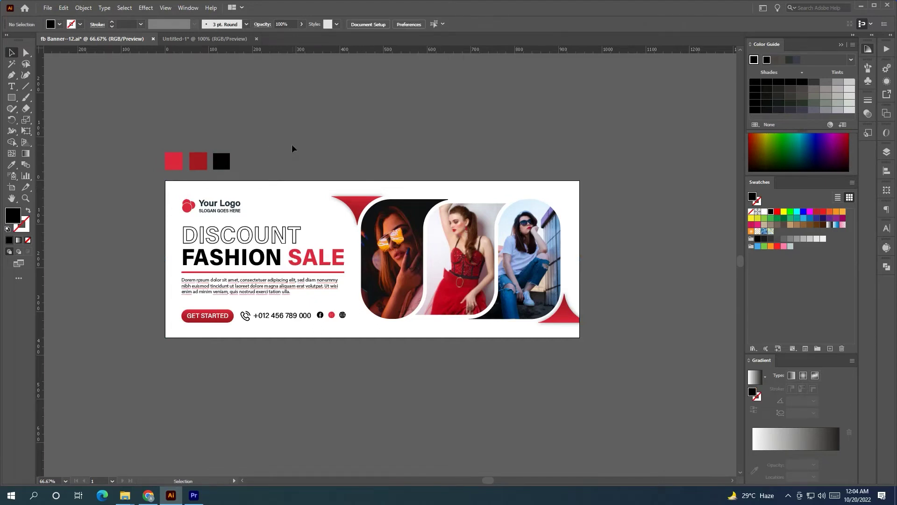
mouse_move(296, 154)
mouse_down()
mouse_move(341, 154)
mouse_move(297, 154)
mouse_up()
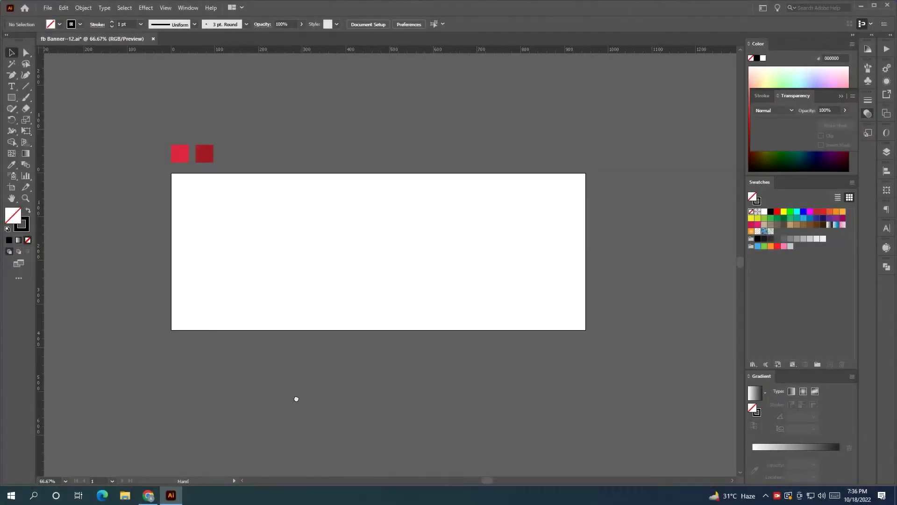
- Draw a black rectangle without stroke, about 416 by 262 px, on the right half of the blank artboard, vertically centred
drag(296, 399, 282, 415)
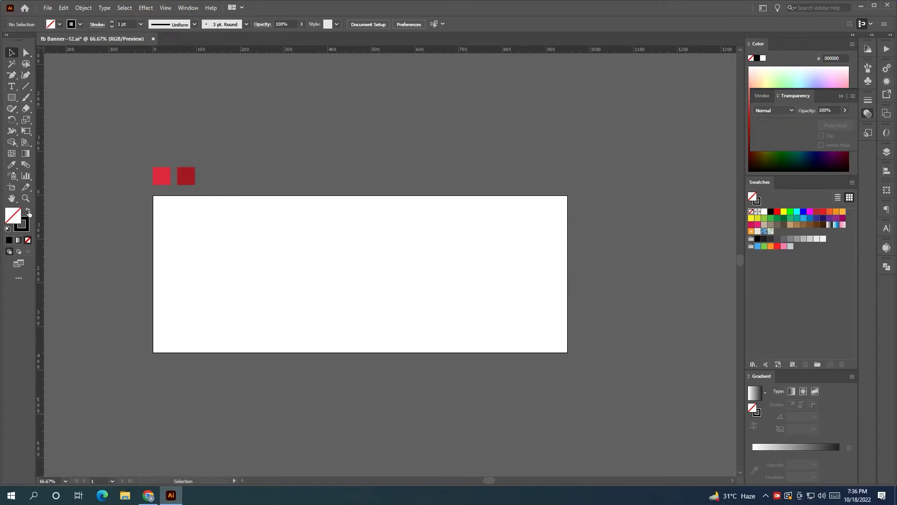
click(28, 211)
click(11, 97)
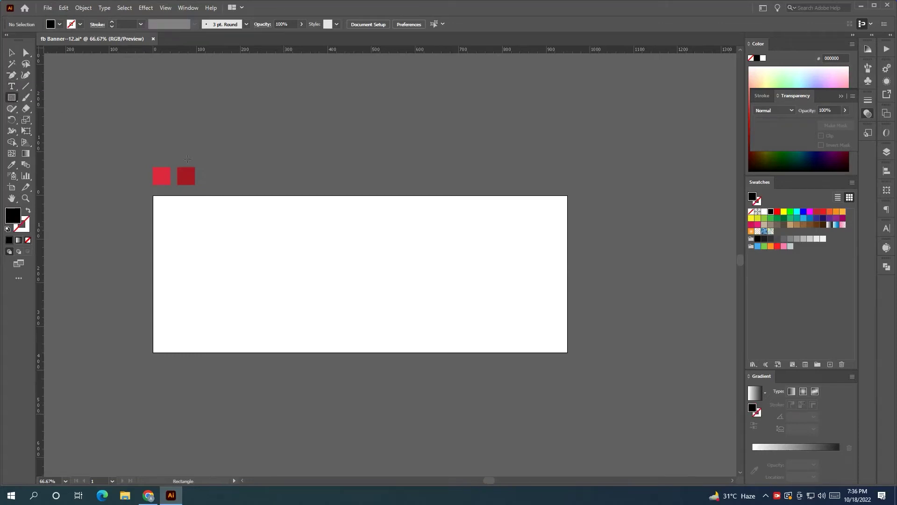
drag(342, 230, 524, 345)
key(v)
mouse_move(448, 292)
mouse_down()
mouse_move(440, 278)
mouse_move(449, 280)
mouse_up()
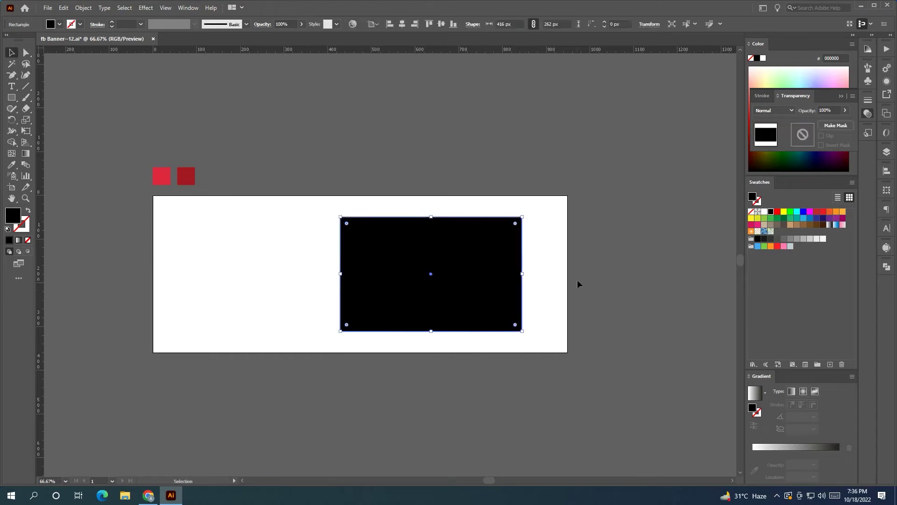
- Round all four corners of the black rectangle to a radius of about 67 px
click(27, 51)
drag(514, 224, 492, 247)
click(12, 52)
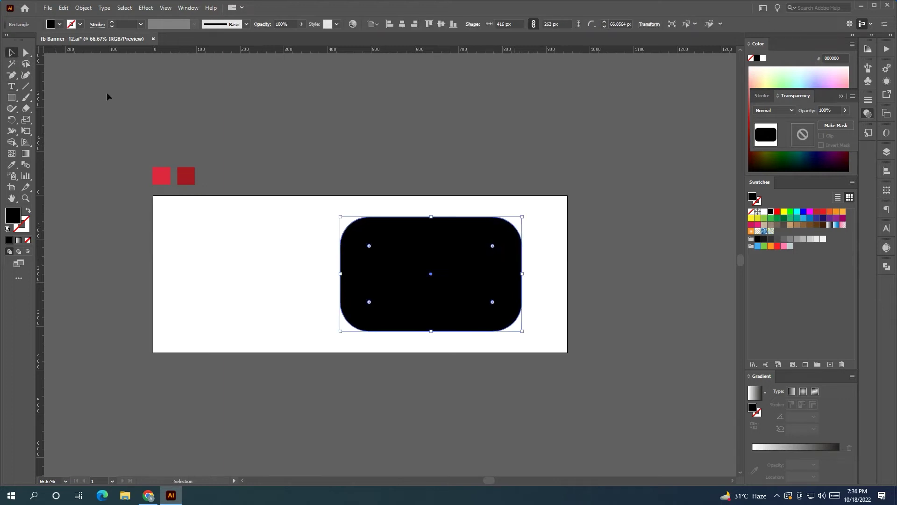
- Fill the rounded rectangle with the bright red sampled from the first colour square above the artboard
click(12, 164)
click(161, 176)
key(v)
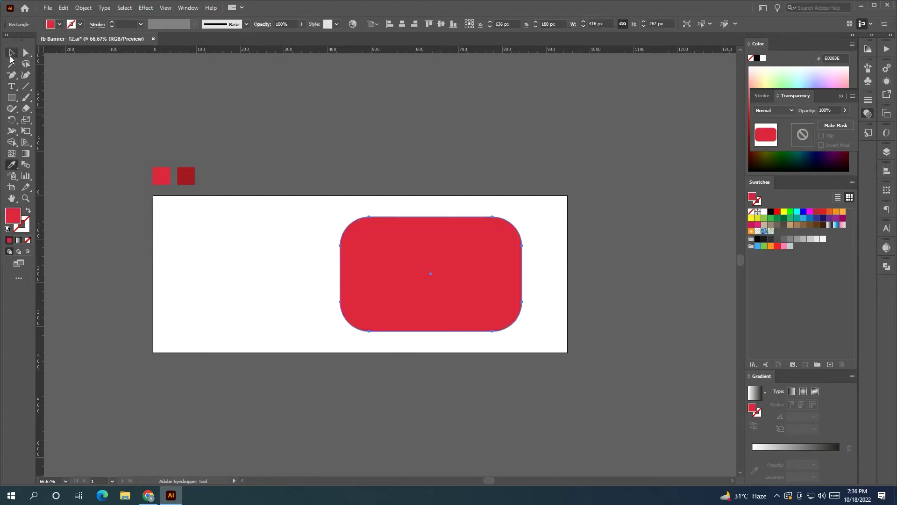
click(195, 85)
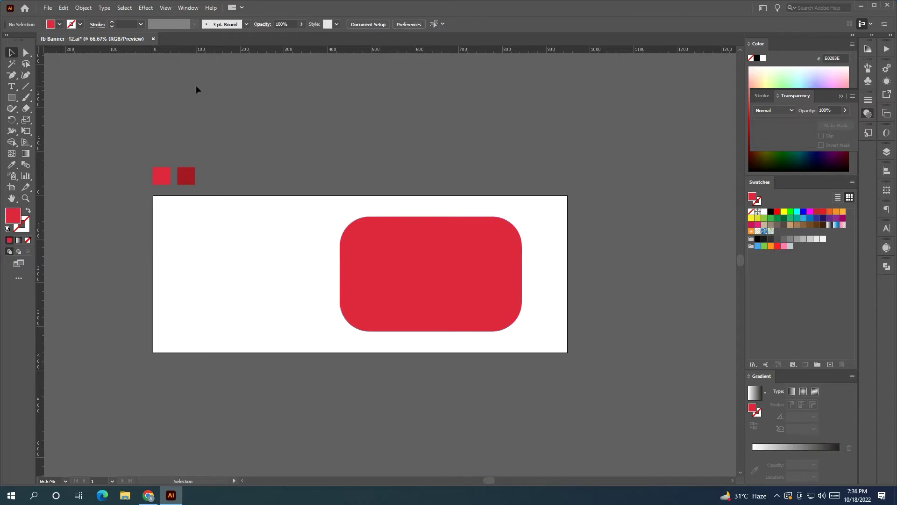
- Stretch the red rounded rectangle to a height of about 268 px and shift it slightly towards the artboard's left
click(421, 318)
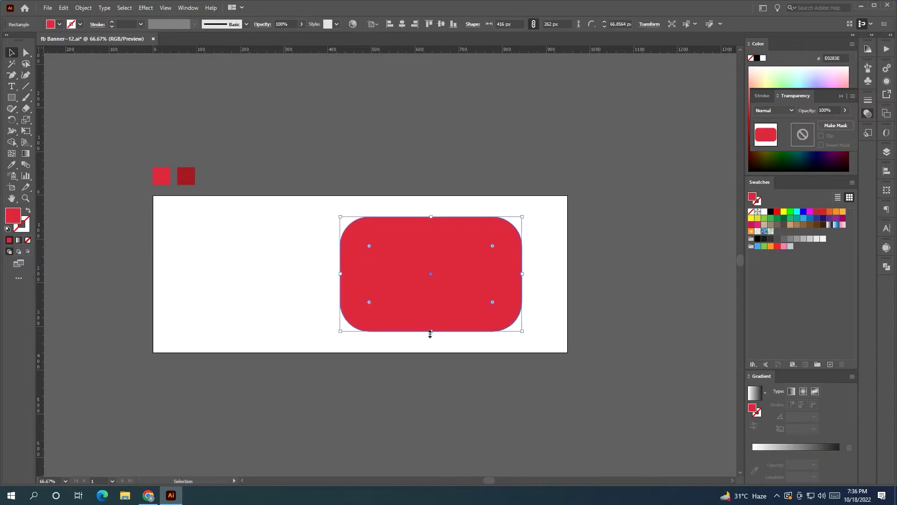
drag(428, 332, 430, 335)
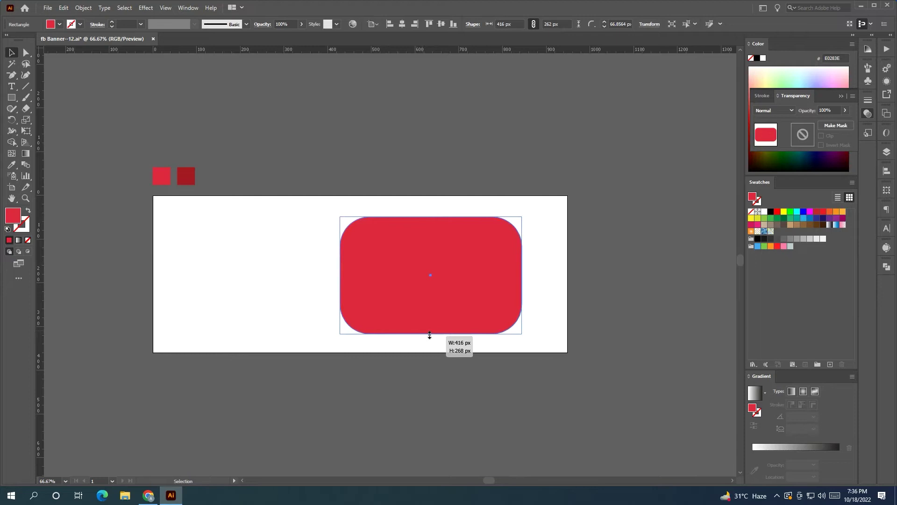
click(458, 366)
drag(471, 311, 461, 309)
click(453, 372)
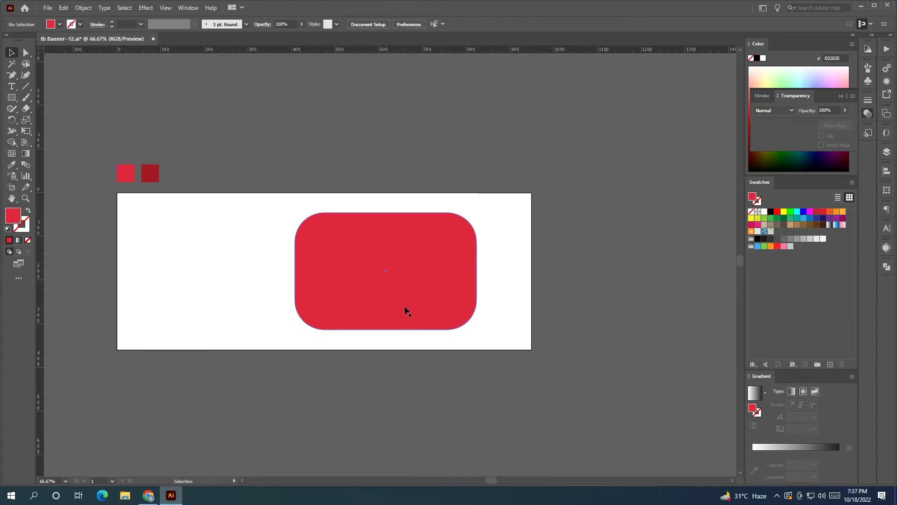
- Draw a bright red rectangle, about 126 by 268 px, over the left end of the rounded rectangle
key(m)
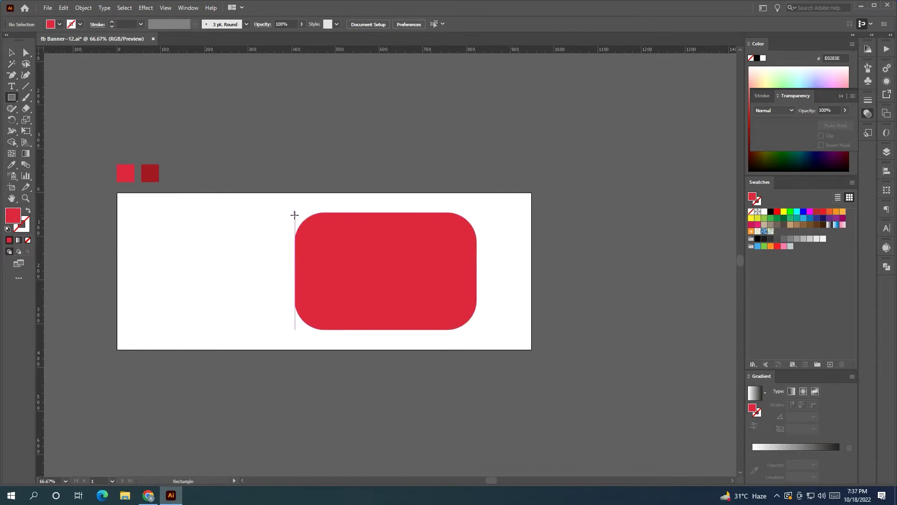
drag(295, 212, 351, 330)
key(v)
click(351, 177)
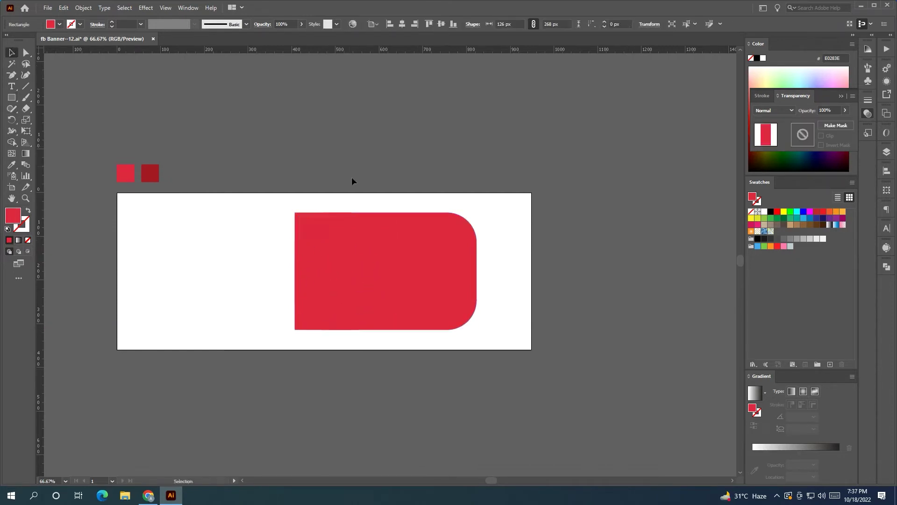
- Widen the narrow rectangle to about 140 px and place two copies side by side across the rounded rectangle
click(332, 281)
drag(350, 277, 455, 281)
click(397, 276)
click(341, 270)
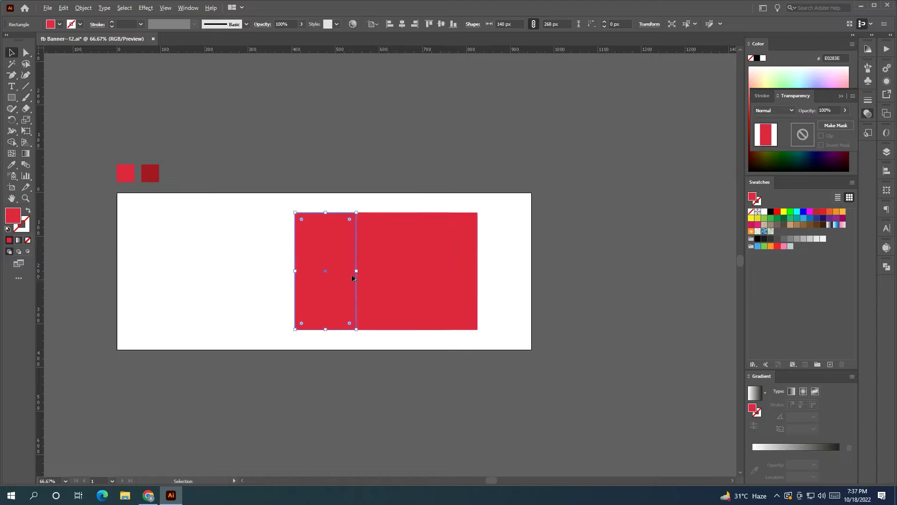
- Scale the three adjacent rectangles together to the rounded rectangle's width, making each about 139 by 265 px
scroll(356, 275, up, 3)
click(369, 274)
drag(369, 274, 371, 275)
drag(522, 284, 523, 284)
shift+click(420, 276)
shift+click(311, 274)
drag(628, 266, 627, 266)
scroll(628, 264, down, 2)
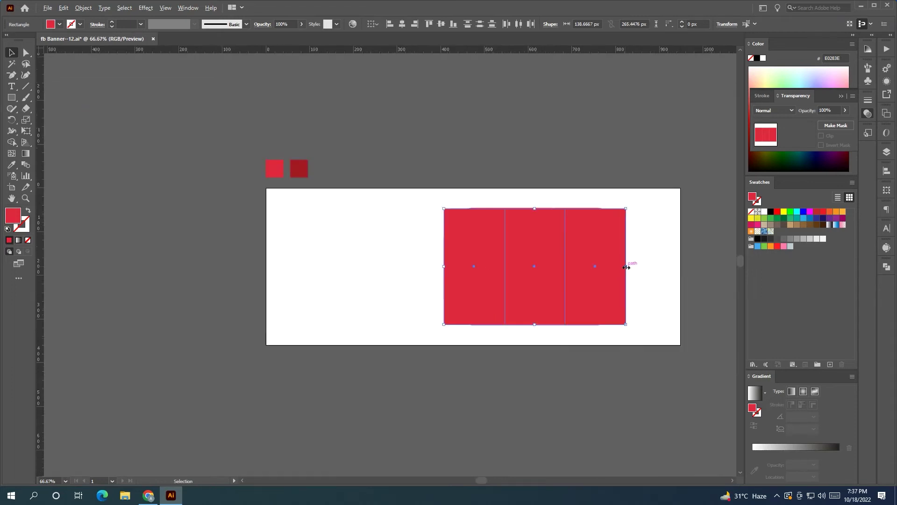
- Delete the middle and right rectangles and fill the left one with the dark red sampled from the second colour square
click(549, 282)
drag(550, 280, 474, 268)
click(447, 315)
click(409, 253)
key(i)
click(257, 145)
key(v)
click(406, 118)
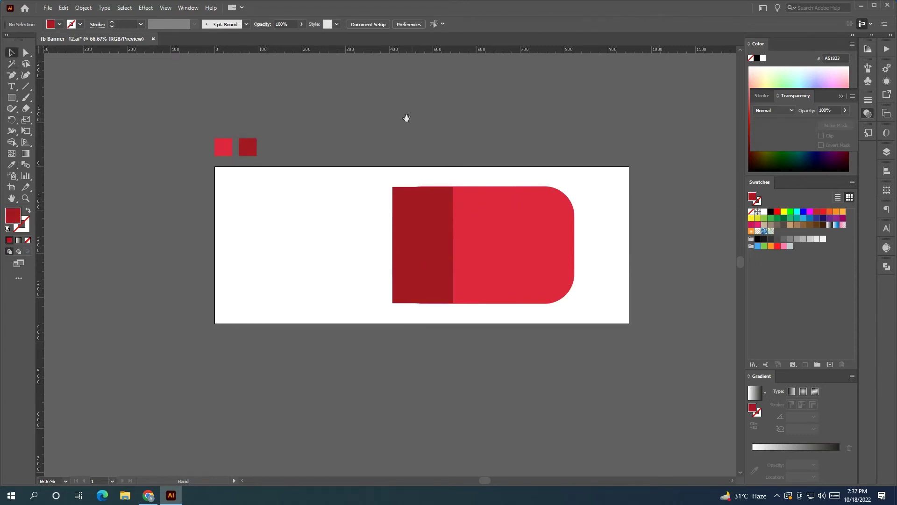
- Round the dark red rectangle's two left corners and lower right corner fully, leaving its upper right corner square
scroll(380, 201, right, 1)
click(380, 201)
key(a)
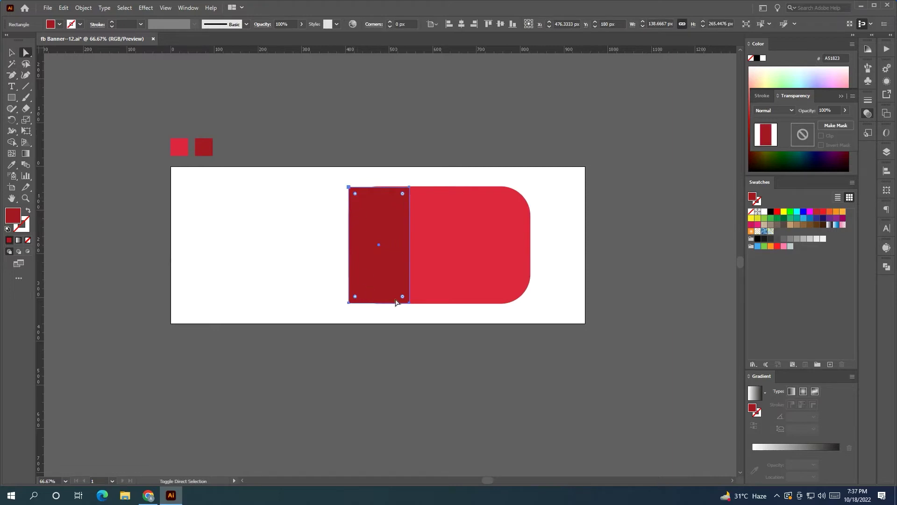
drag(403, 296, 381, 275)
key(v)
click(334, 131)
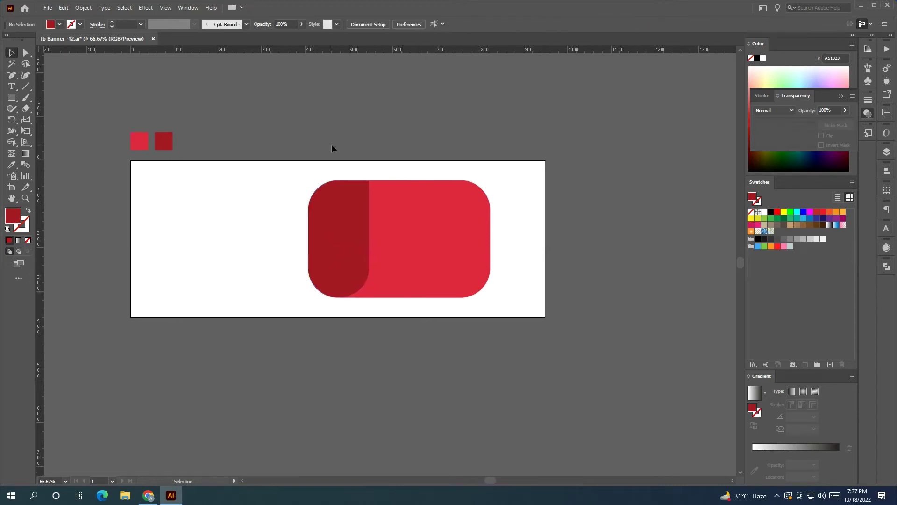
- Duplicate the dark red shape directly beside the original so that their edges touch at the centre section
scroll(286, 116, up, 1)
drag(293, 201, 385, 218)
scroll(385, 217, left, 3)
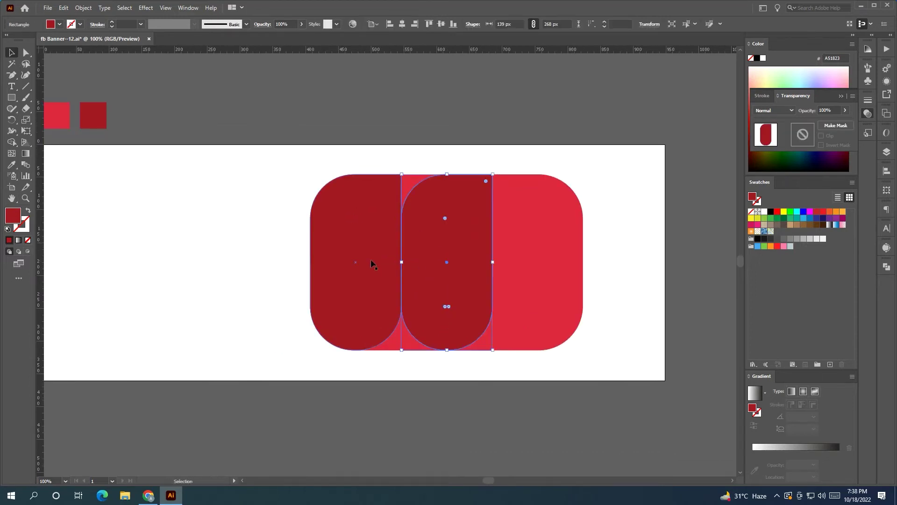
click(373, 380)
- Draw a rectangle about 177 by 268 px across both dark red shapes and fill it with muted red 8E3F48
key(m)
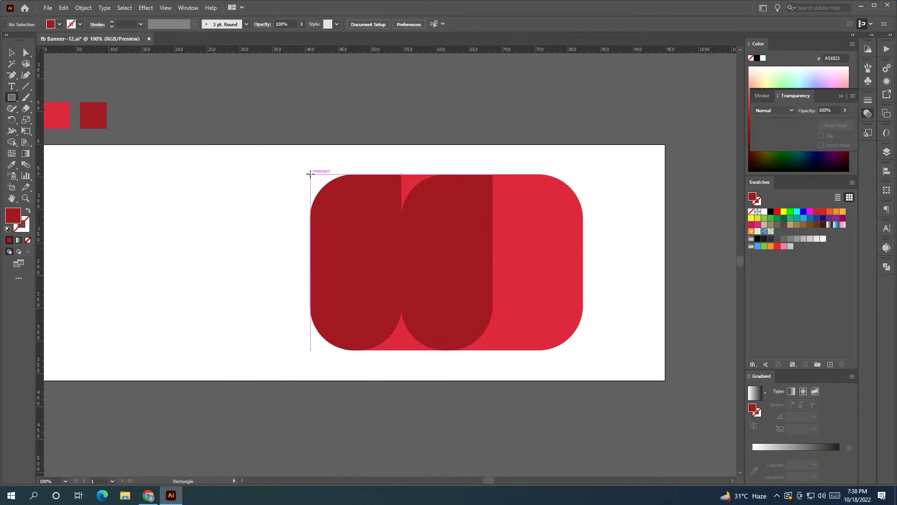
mouse_move(361, 173)
mouse_down()
mouse_move(445, 307)
mouse_move(484, 348)
mouse_move(477, 350)
mouse_up()
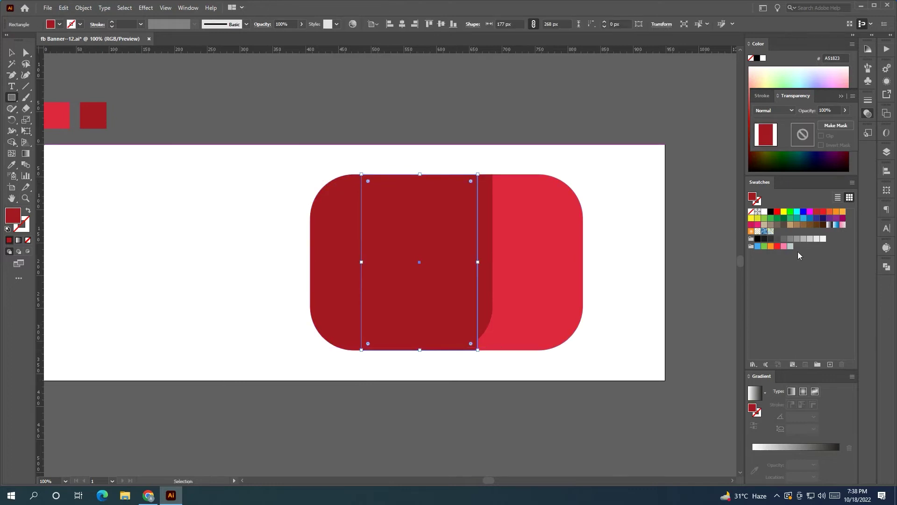
double_click(12, 215)
click(133, 260)
click(133, 255)
click(288, 206)
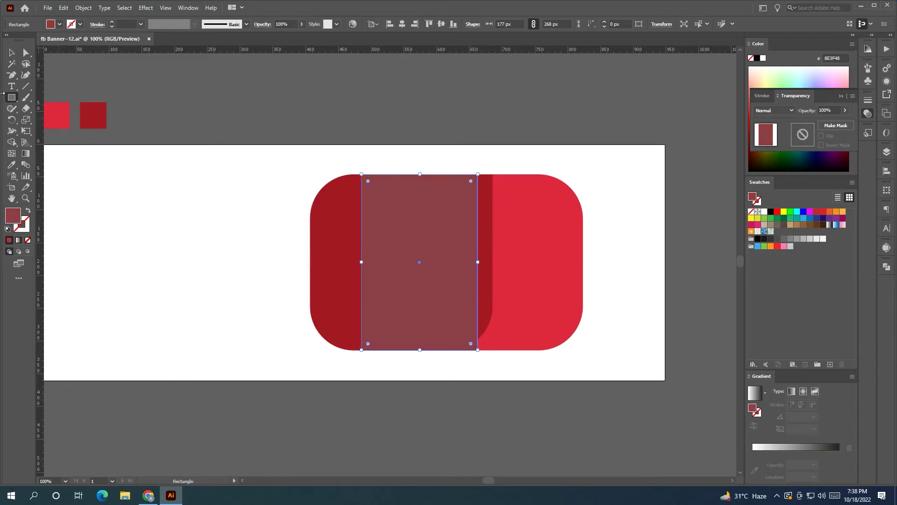
- Bring the two dark red shapes in front of the muted red rectangle
key(v)
key(ctrl+shift+a)
click(486, 225)
shift+click(344, 230)
right_click(347, 256)
mouse_move(396, 402)
click(462, 402)
- Merge the left dark red shape with the curved sliver at the top between the shapes, using the Shape Builder
click(430, 197)
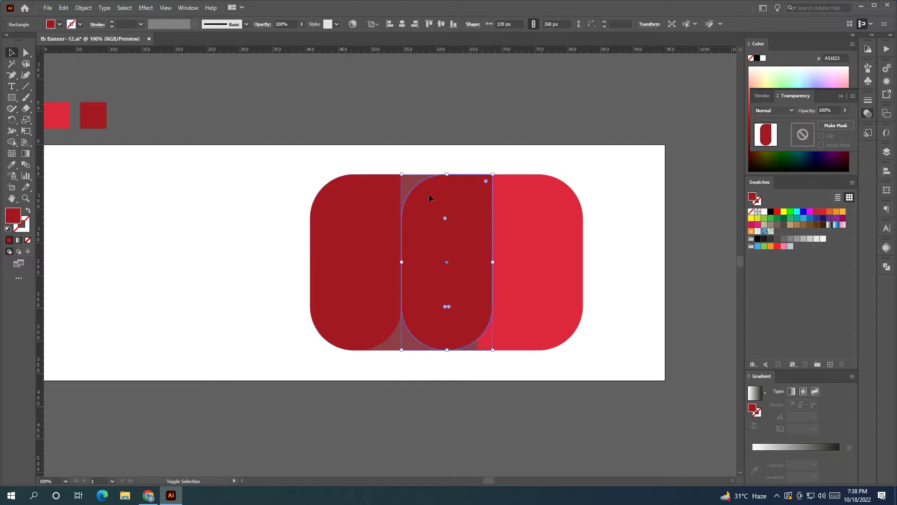
shift+click(350, 226)
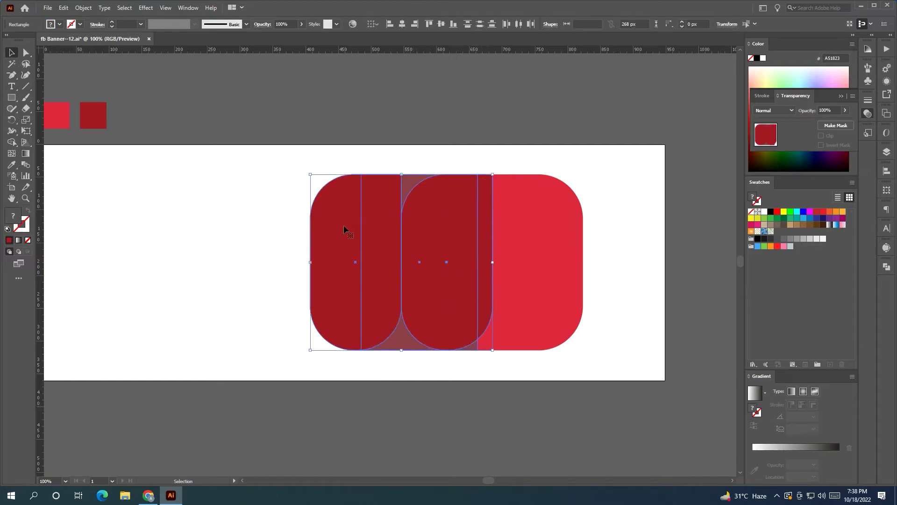
click(12, 142)
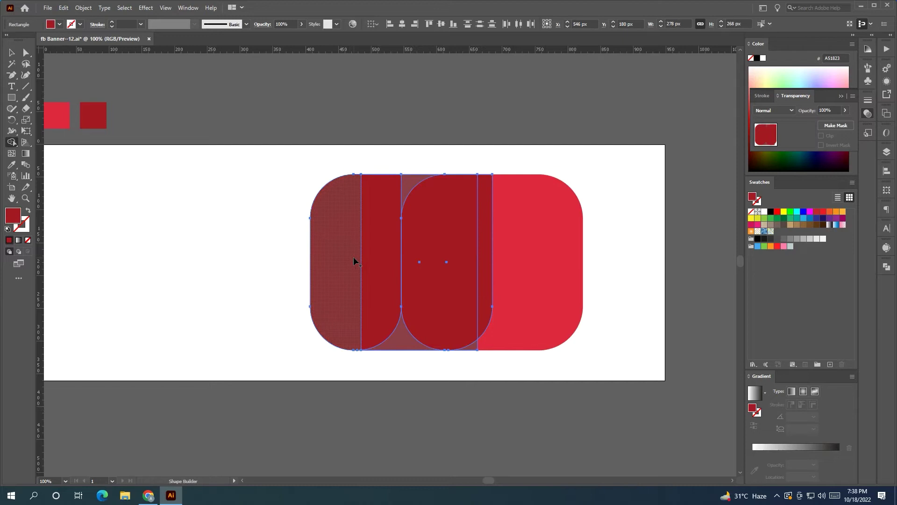
drag(406, 188, 316, 258)
key(v)
key(ctrl+shift+a)
- Delete the leftover middle pieces, keeping only the merged dark red shape over the bright red one
drag(437, 233, 509, 276)
key(Delete)
click(362, 258)
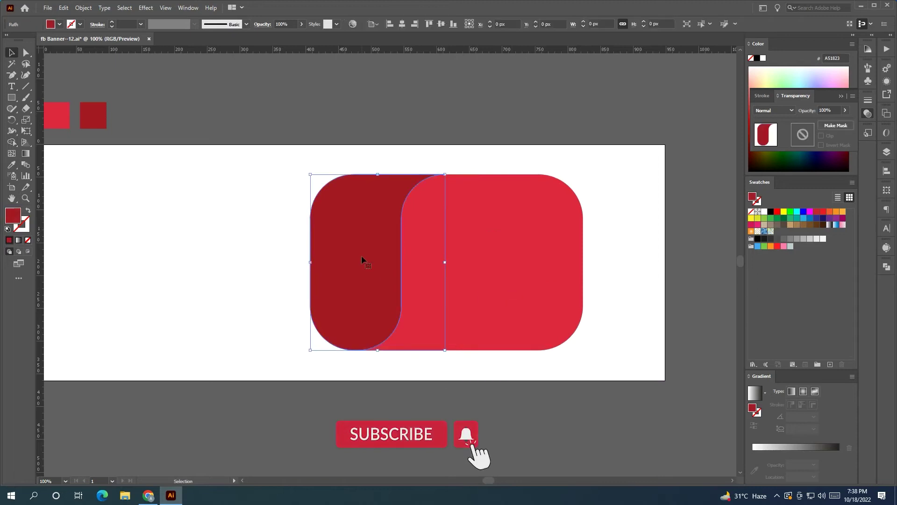
- Duplicate the curved dark red shape, rotate the copy 180° and fit it over the rounded rectangle's right end
drag(362, 213, 548, 225)
drag(629, 172, 514, 385)
drag(564, 321, 529, 309)
click(500, 393)
scroll(525, 384, down, 2)
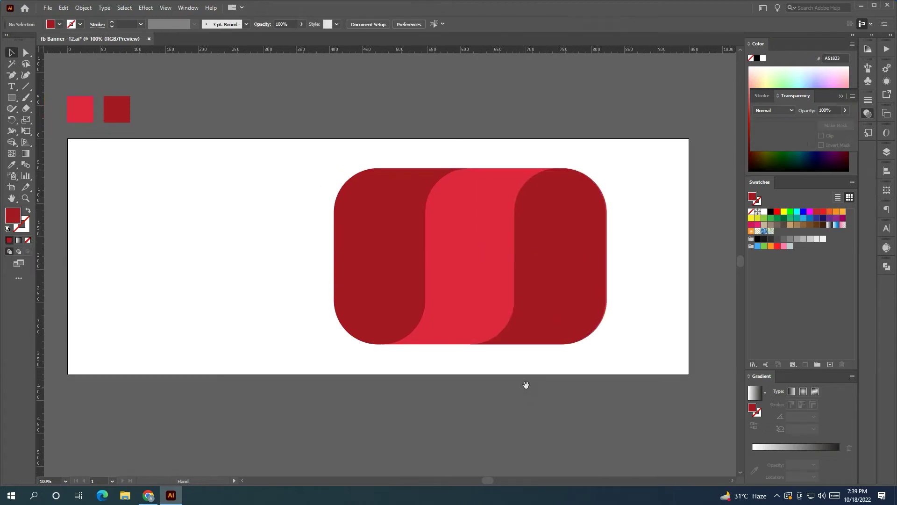
- Scale both dark red shapes together from their centre to about 436 by 282 px
click(546, 297)
drag(579, 248, 584, 248)
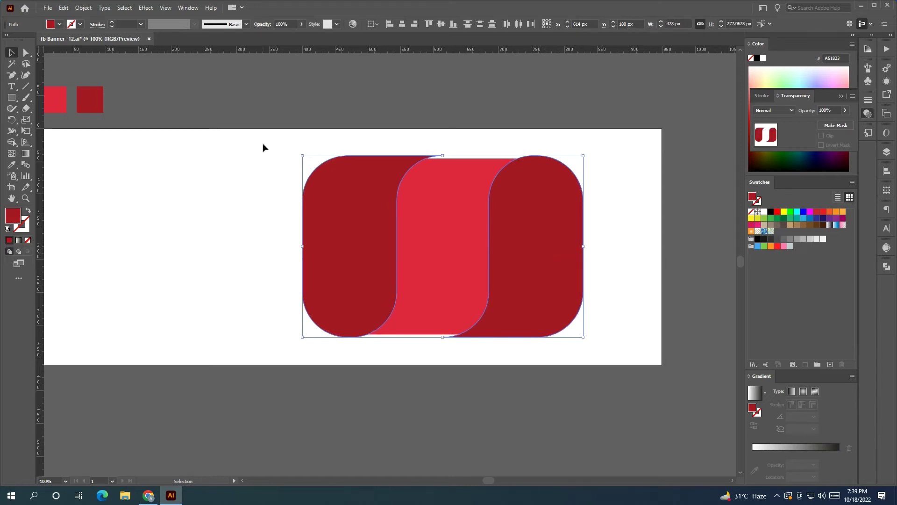
drag(587, 245, 585, 246)
click(77, 8)
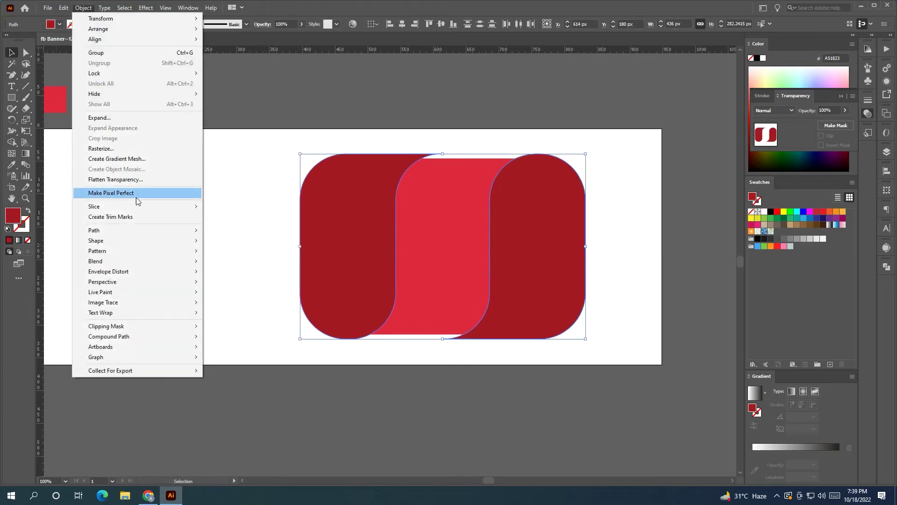
mouse_move(140, 231)
click(234, 267)
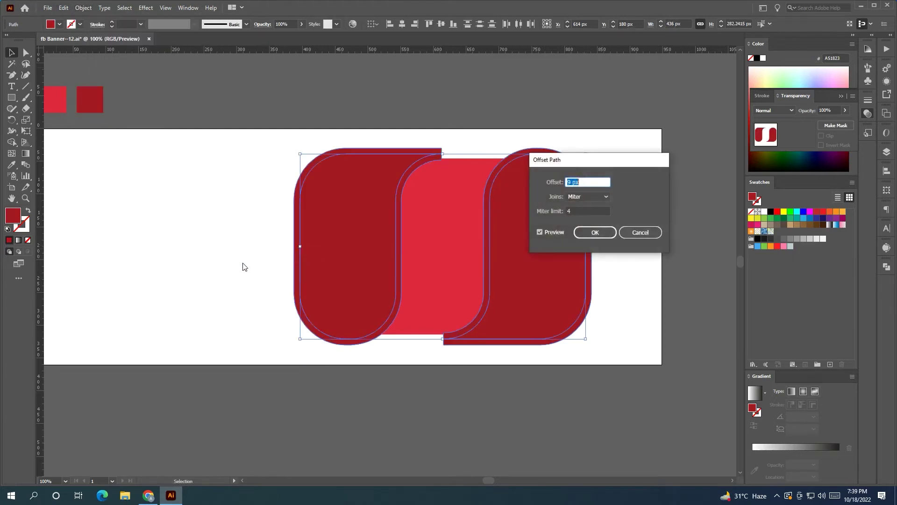
click(649, 232)
- Enlarge the two dark red shapes together from their centre to about 446 by 289 px
scroll(441, 164, up, 2)
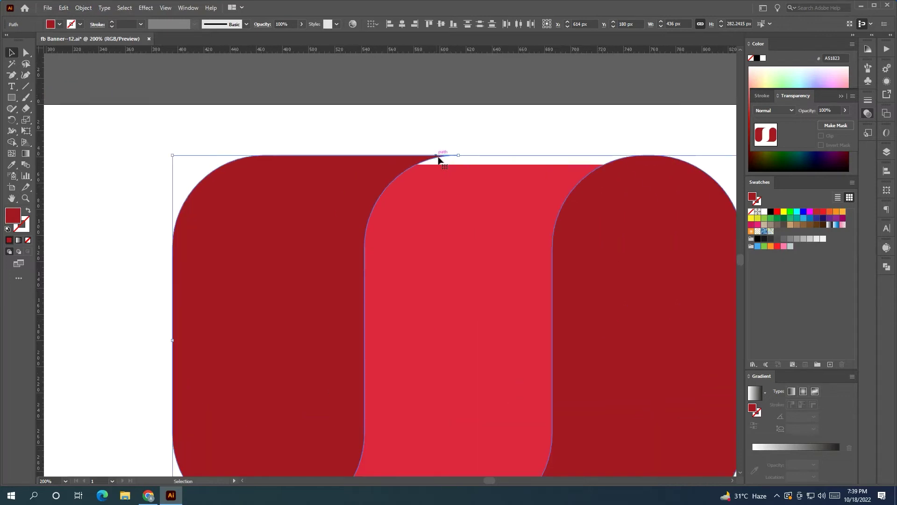
scroll(553, 225, down, 1)
drag(539, 244, 542, 243)
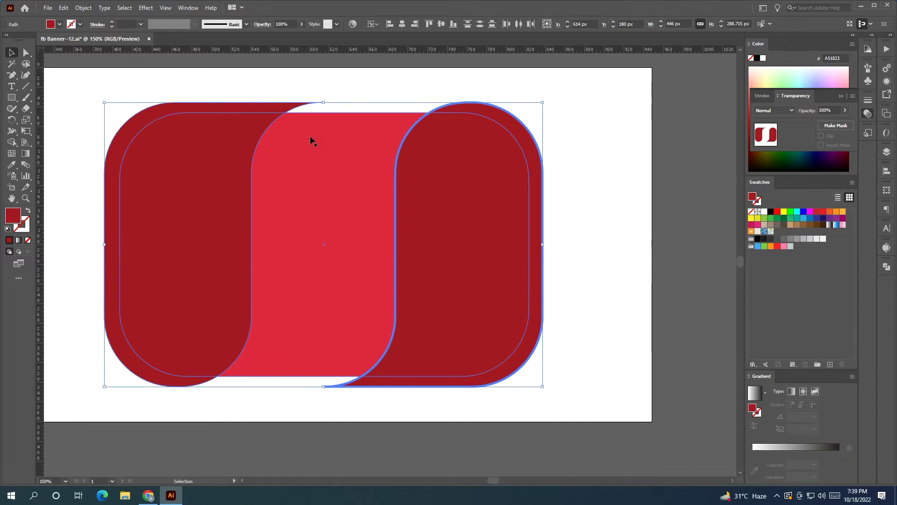
- Offset the paths of both dark red shapes by 9 px with mitered joins
click(83, 8)
mouse_move(124, 231)
click(245, 262)
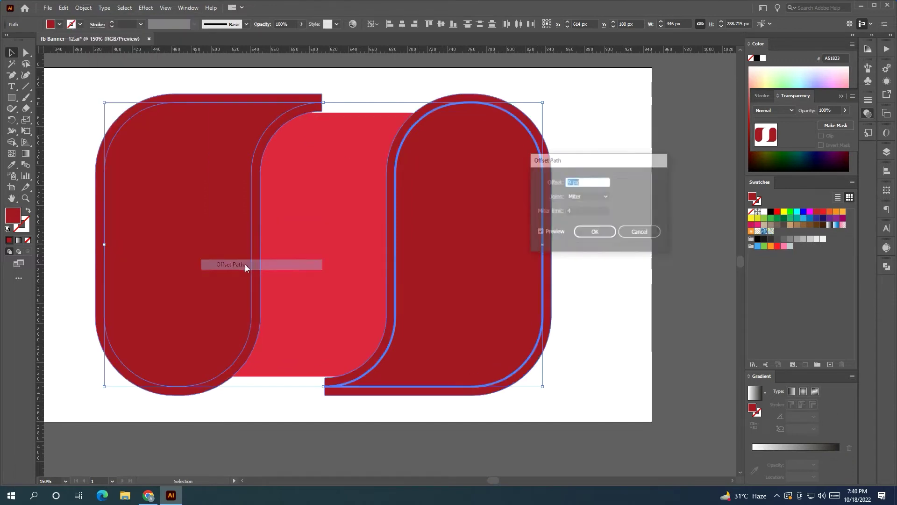
click(595, 232)
click(607, 292)
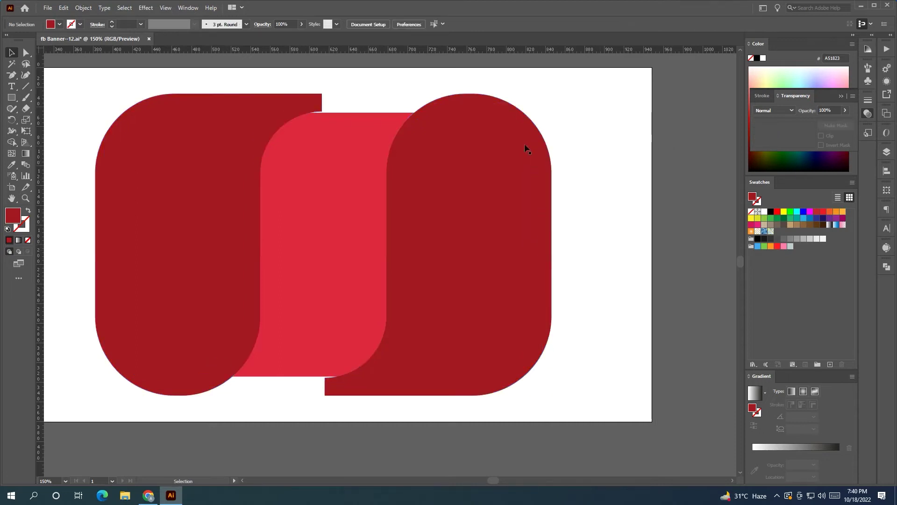
- Fill the two offset outline shapes with white
click(484, 100)
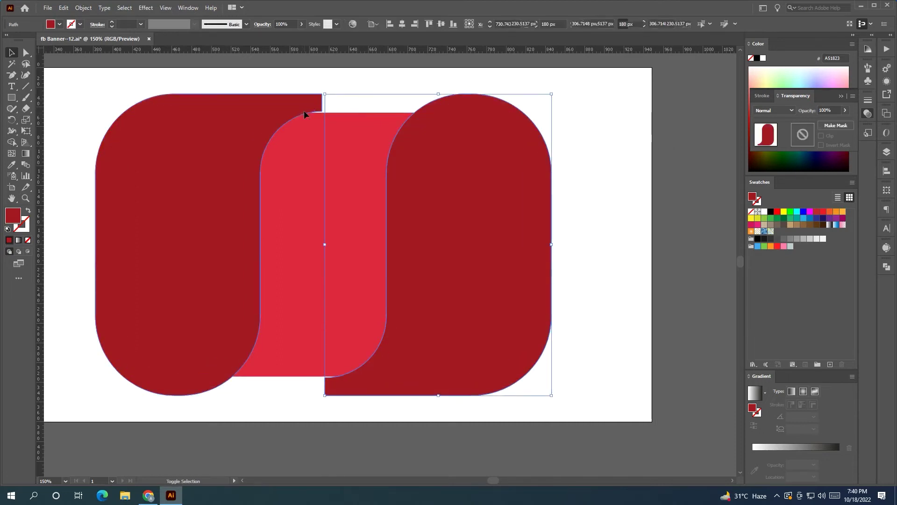
shift+click(305, 113)
click(765, 212)
click(684, 238)
drag(684, 239, 631, 217)
scroll(633, 222, down, 2)
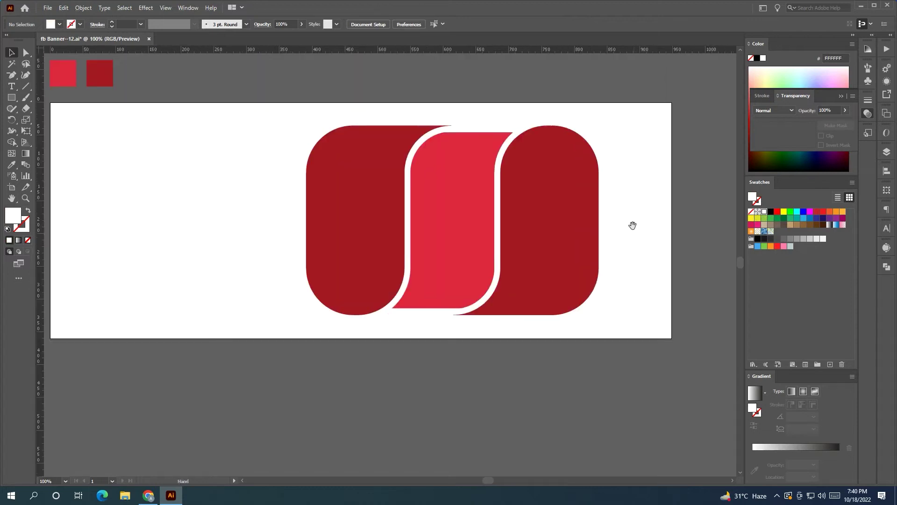
click(376, 154)
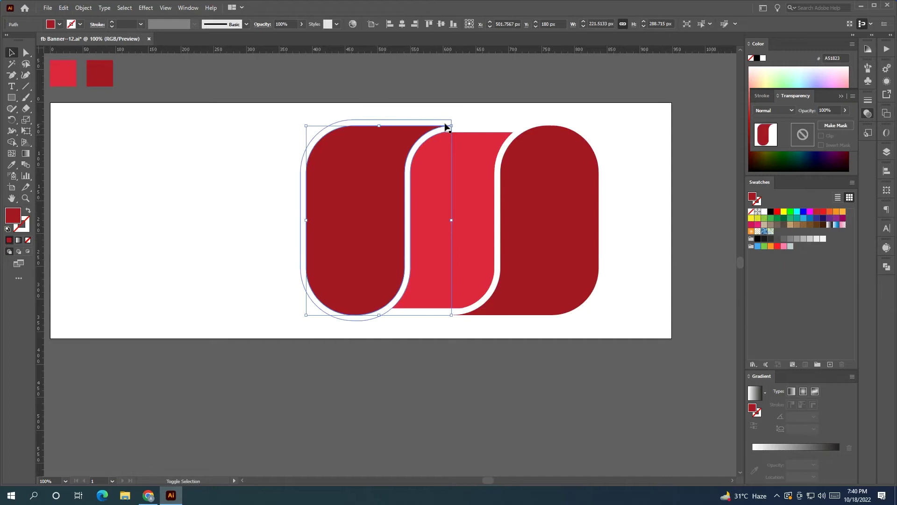
shift+click(448, 123)
drag(451, 120, 456, 123)
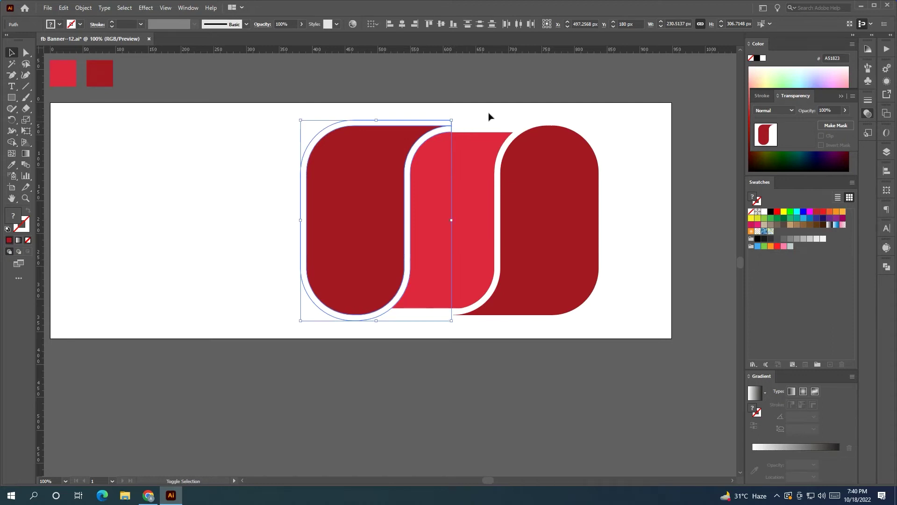
click(489, 116)
scroll(466, 118, right, 2)
key(ctrl+a)
click(652, 264)
scroll(651, 262, down, 1)
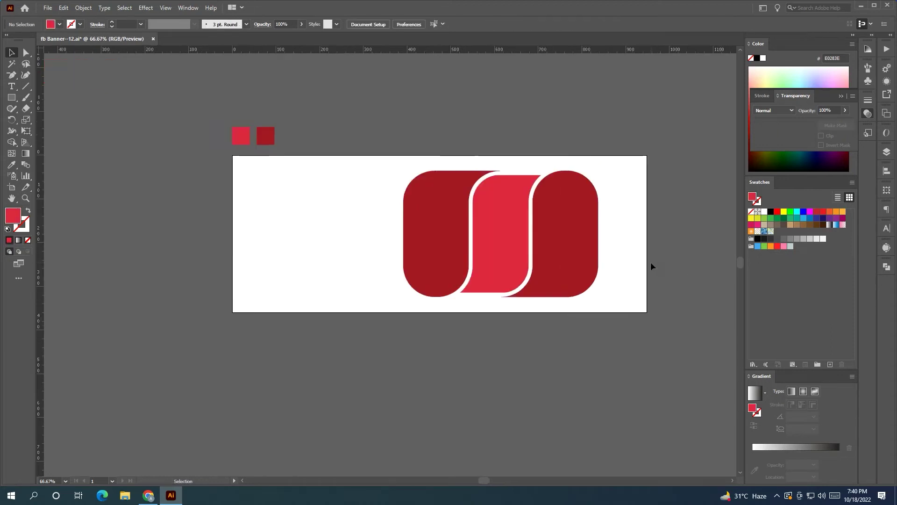
- Shift the right dark red shape and its white outline to the right, widening the bright red middle band
scroll(651, 262, right, 2)
click(484, 217)
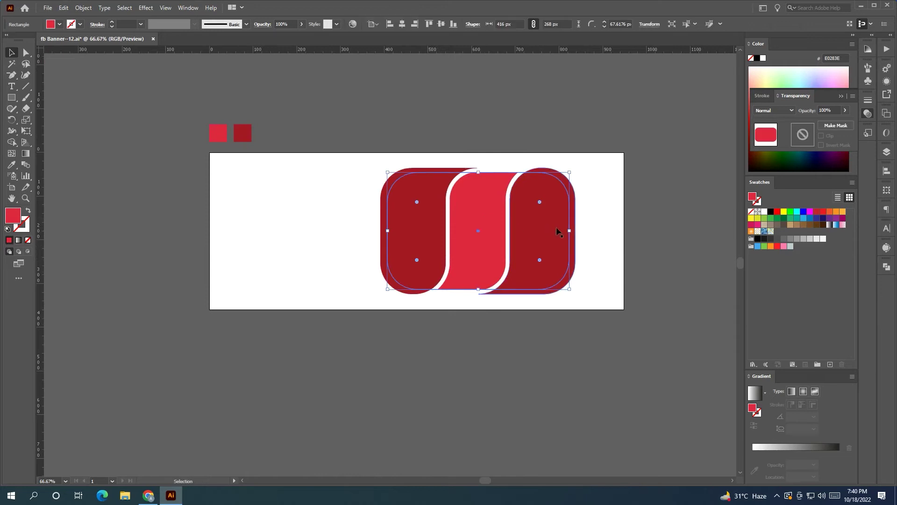
drag(554, 223, 570, 222)
click(559, 340)
- Move the three model photos from the far left of the canvas to just beside the artboard's left edge
scroll(539, 341, right, 1)
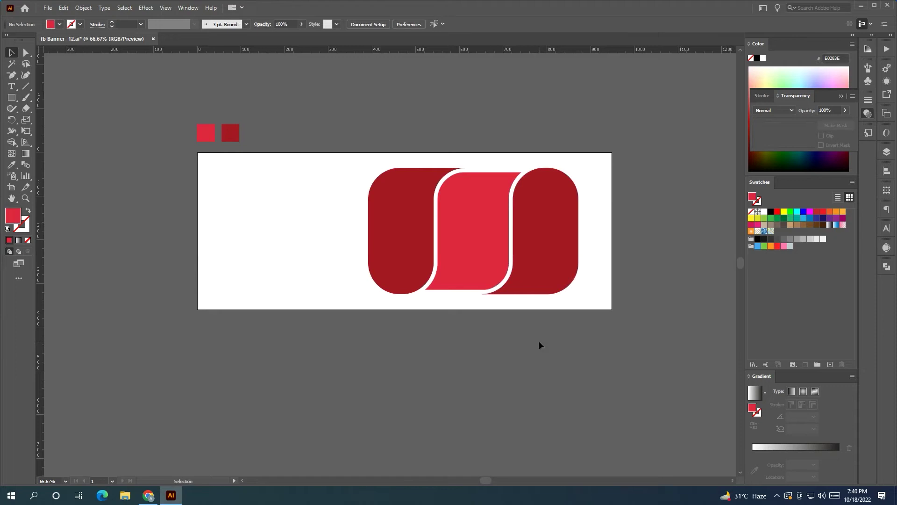
key(space)
drag(542, 340, 550, 341)
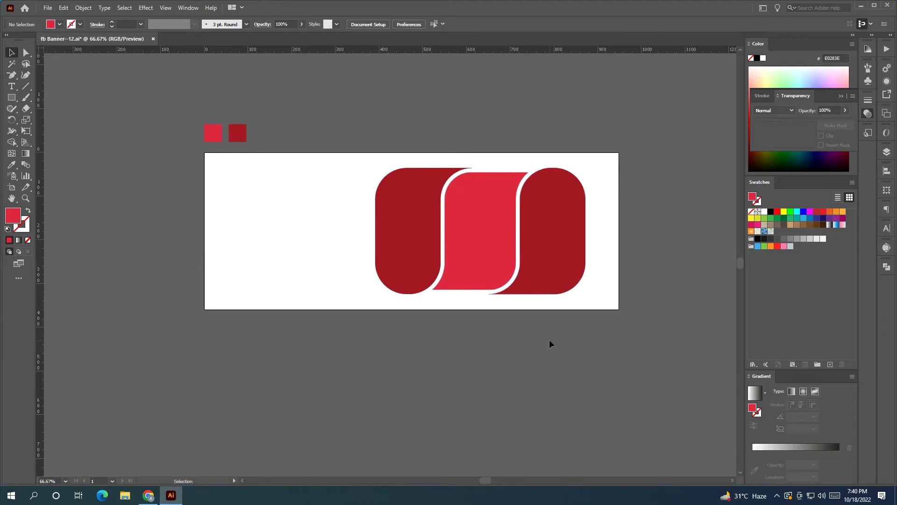
scroll(537, 369, left, 1)
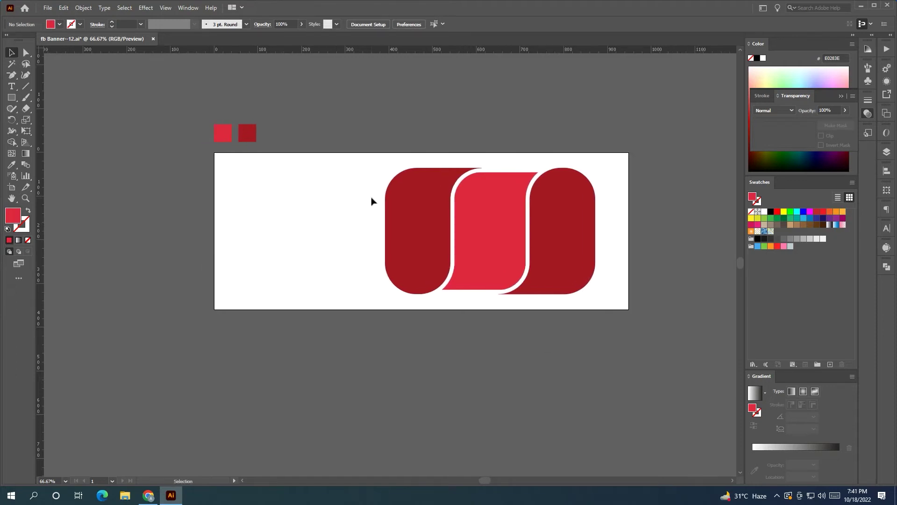
alt+scroll(414, 225, down, 1)
scroll(587, 333, left, 5)
alt+scroll(586, 332, down, 1)
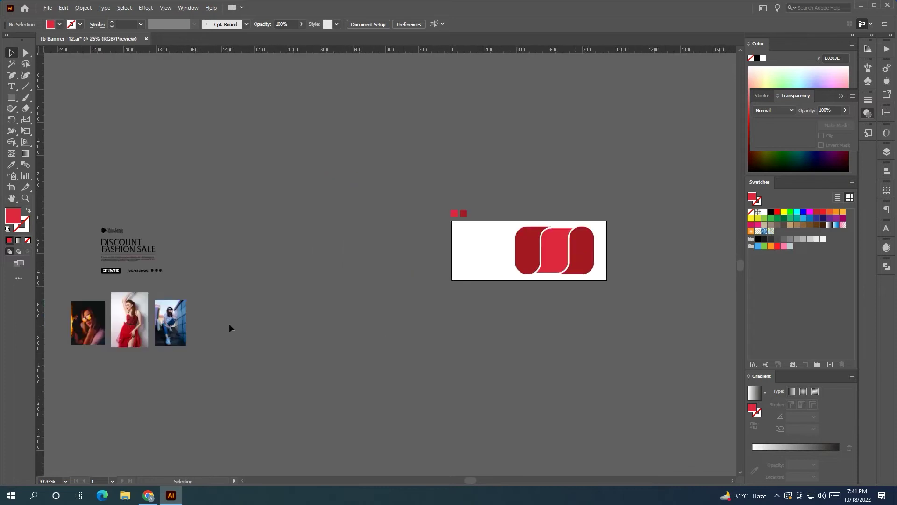
drag(100, 317, 369, 257)
click(491, 323)
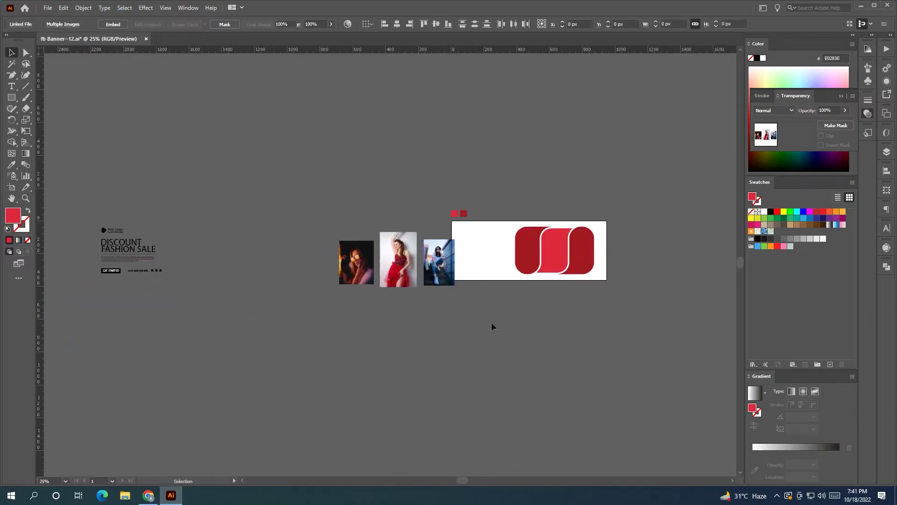
- Place the dark portrait photo behind the left dark red shape and scale it to about 312 by 391 px
alt+scroll(505, 318, up, 2)
drag(517, 318, 448, 395)
drag(156, 278, 501, 247)
drag(534, 293, 576, 310)
- Clip the dark portrait photo inside the left dark red shape with a clipping mask
shift+click(501, 231)
right_click(499, 228)
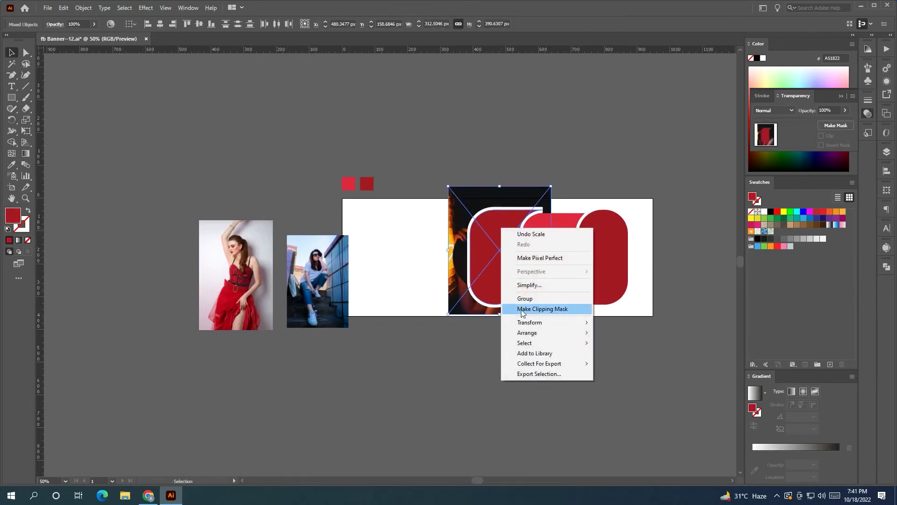
click(522, 309)
double_click(500, 269)
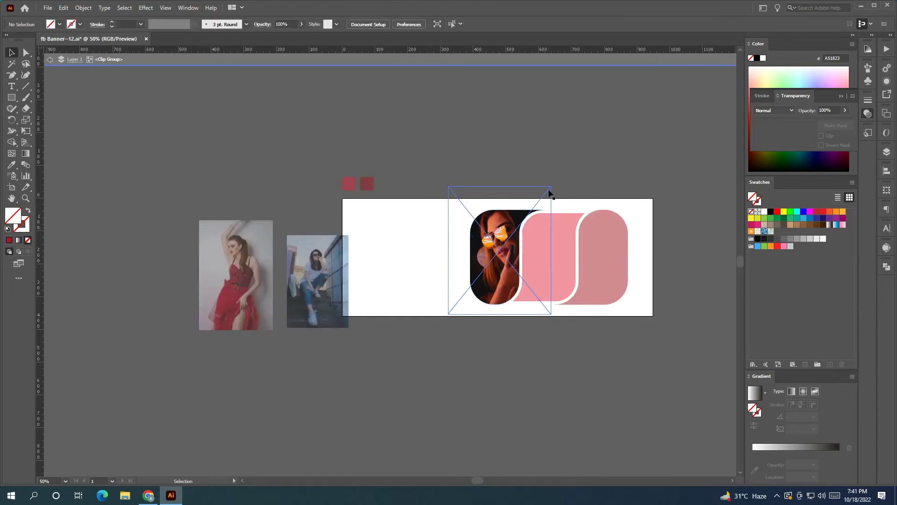
click(529, 93)
click(525, 63)
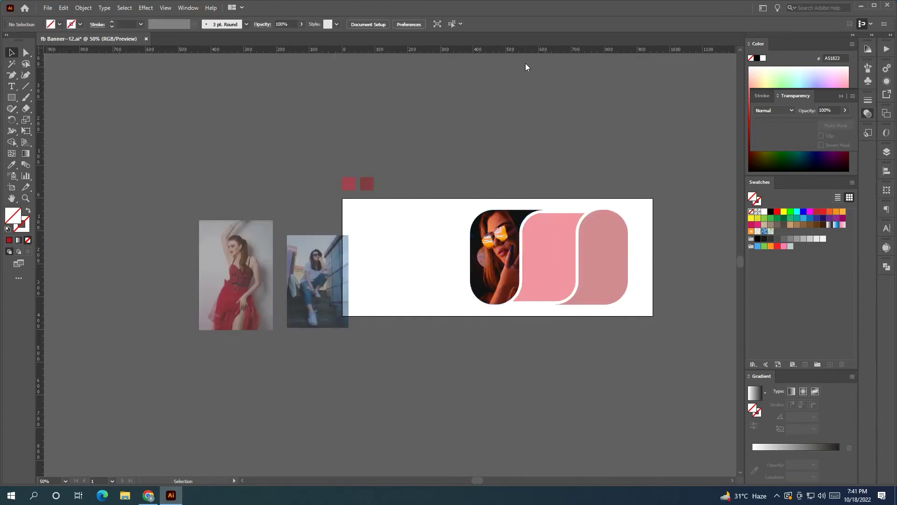
- Scale the portrait photo inside its clipping mask to about 254 by 317 px and reposition it to frame the face
click(496, 265)
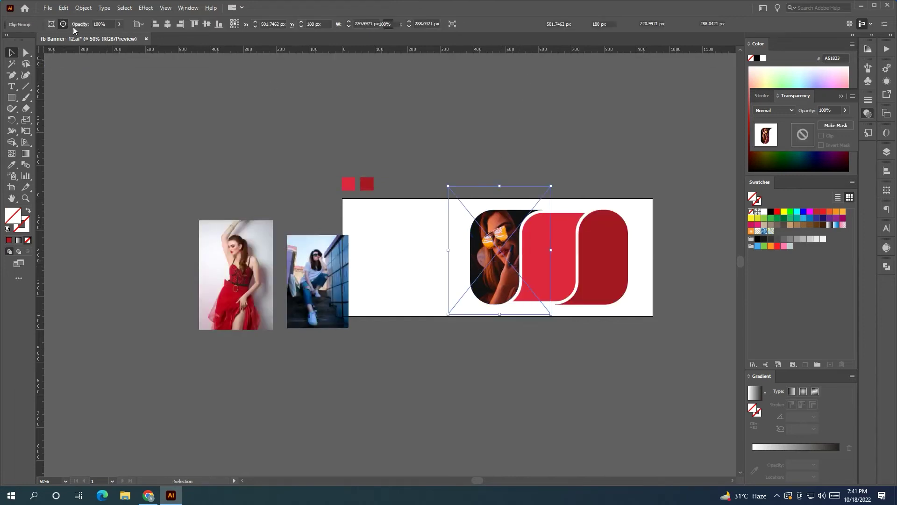
drag(551, 186, 543, 199)
scroll(542, 245, up, 1)
click(521, 244)
drag(488, 266, 484, 266)
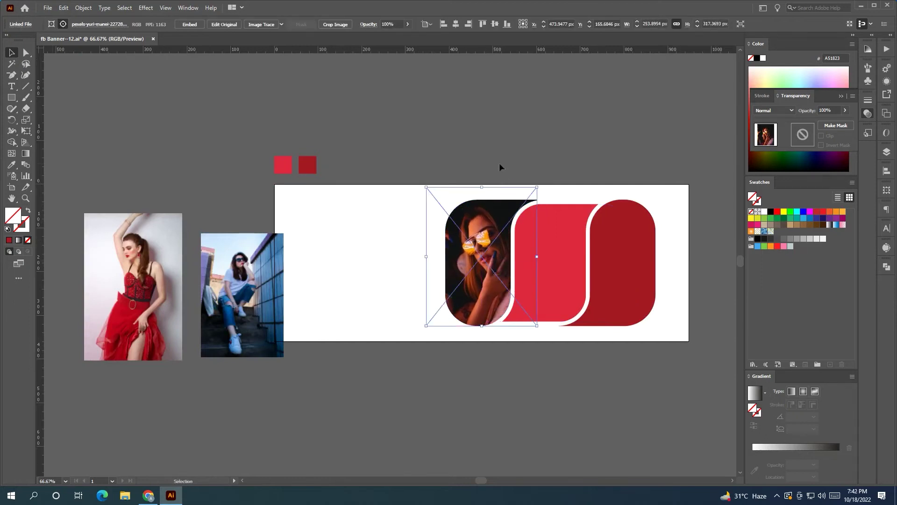
click(490, 194)
- Place the red dress photo over the bright red middle shape and clip it inside that shape
drag(509, 156, 484, 155)
drag(137, 276, 549, 256)
shift+click(566, 266)
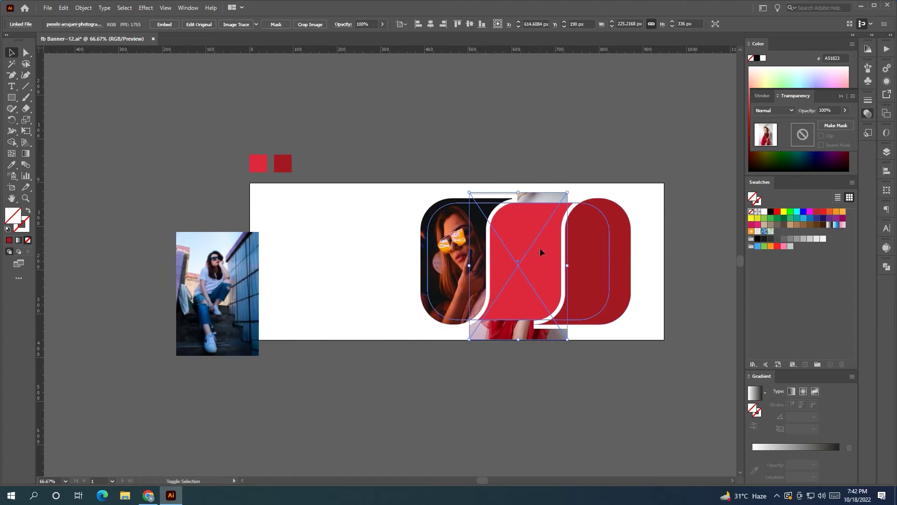
right_click(543, 234)
click(566, 313)
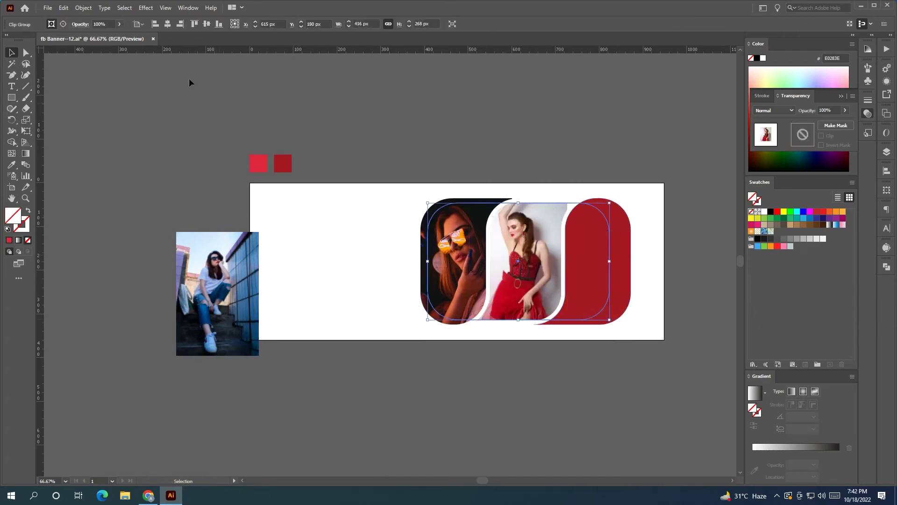
- Enlarge the red dress photo inside its clipping mask to about 255 by 380 px and shift it right
key(ctrl+z)
drag(517, 193, 536, 197)
mouse_move(582, 265)
mouse_down()
mouse_move(592, 266)
mouse_move(584, 270)
mouse_up()
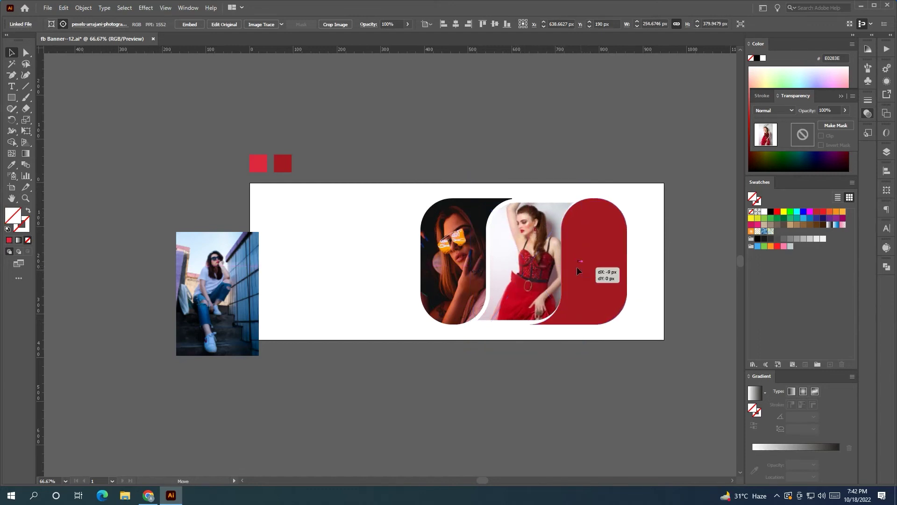
click(576, 266)
click(468, 247)
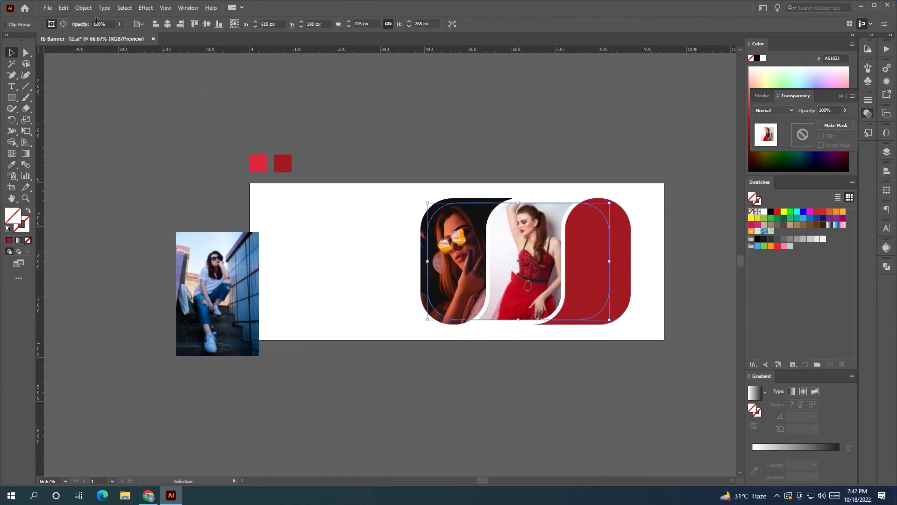
click(62, 25)
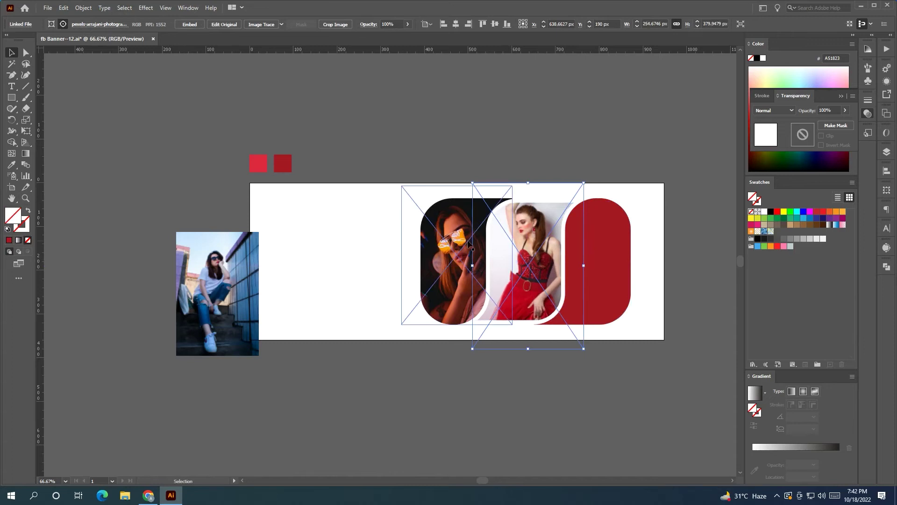
click(442, 98)
- Place the seated woman's photo over the right dark red shape, enlarge it to cover the shape, and clip it inside
scroll(422, 106, right, 2)
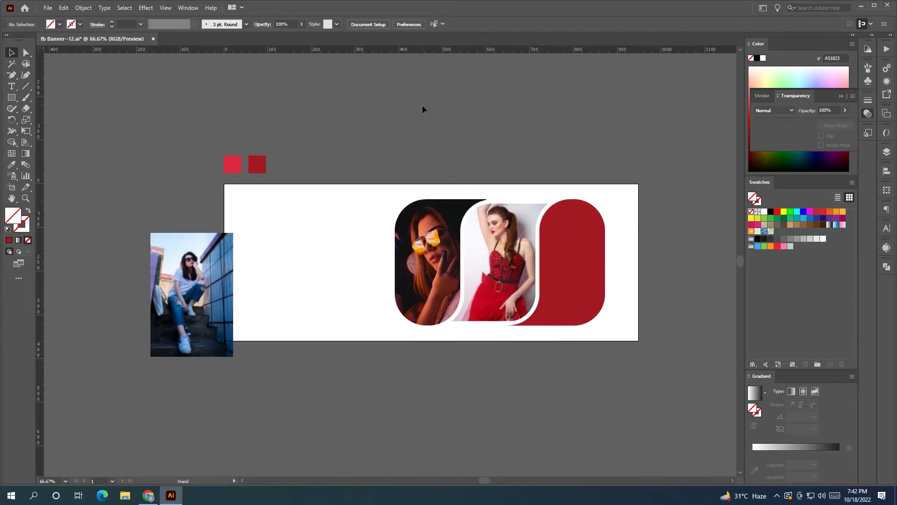
drag(194, 295, 625, 264)
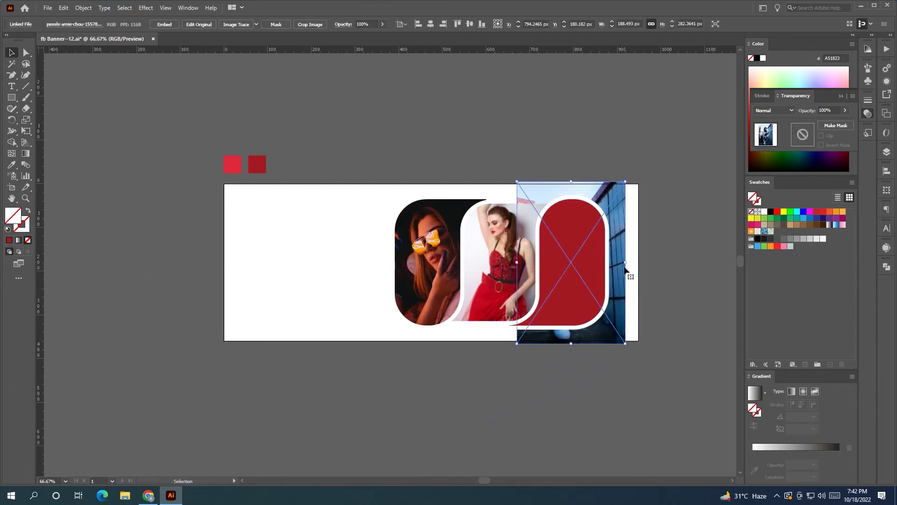
shift+click(592, 258)
right_click(593, 259)
click(630, 336)
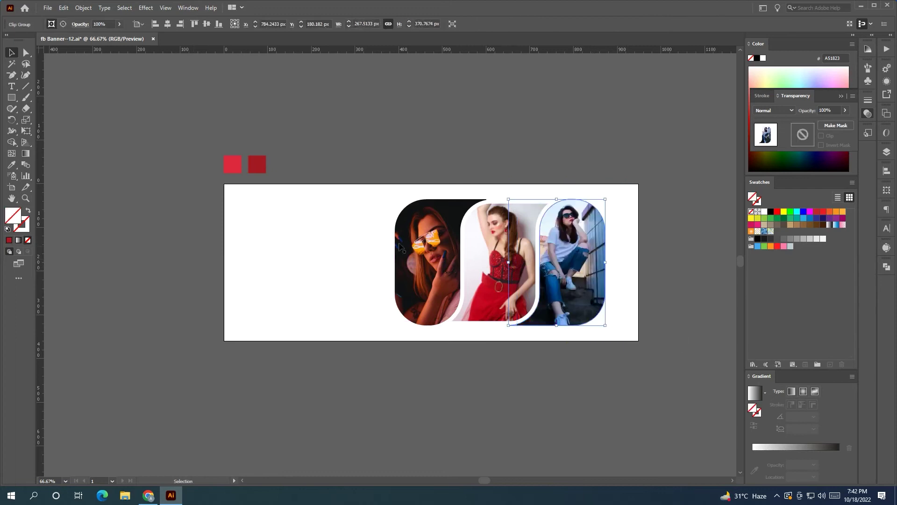
- Reposition and scale the seated woman's photo inside its clipping mask so she is centred in the right shape
click(63, 24)
drag(573, 287, 564, 287)
mouse_move(618, 264)
mouse_down()
mouse_move(610, 265)
mouse_move(635, 272)
mouse_move(622, 273)
mouse_up()
click(522, 120)
scroll(528, 136, right, 1)
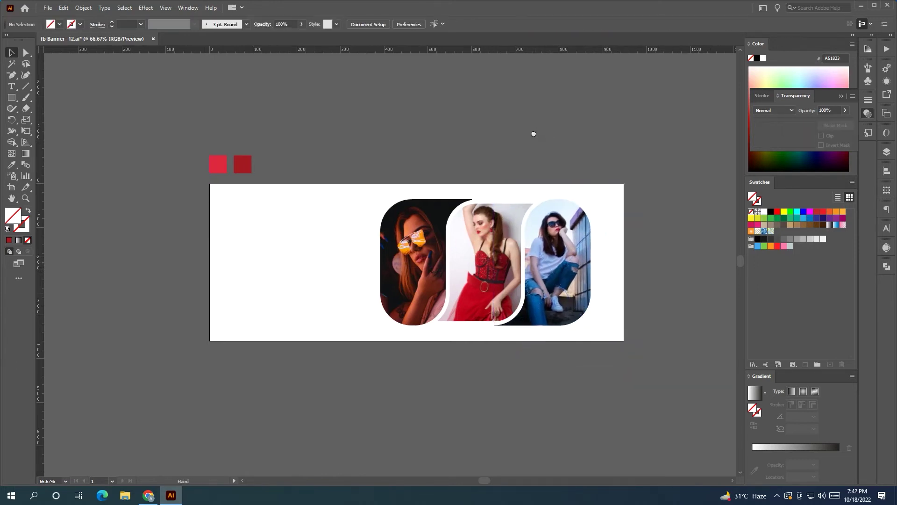
- Draw a rectangle of about 166 by 69 px overlapping the upper-left corner of the portrait photo
drag(385, 196, 421, 197)
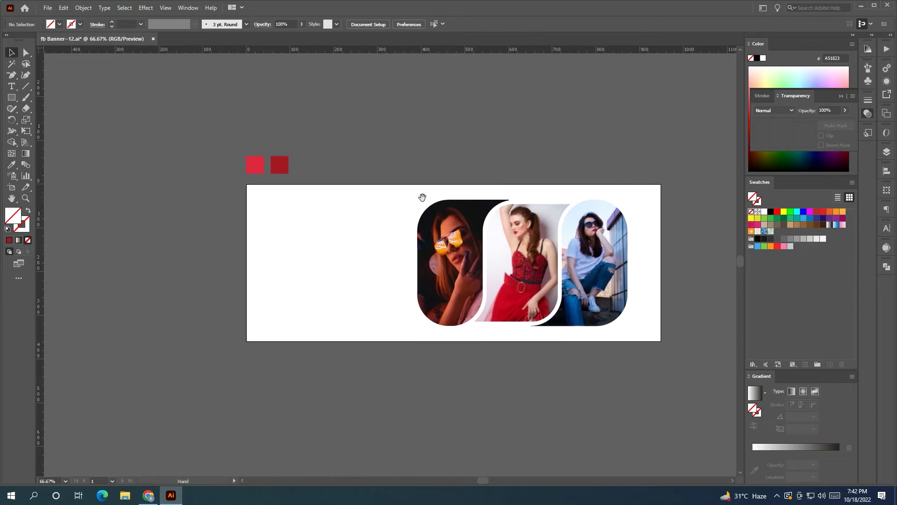
drag(385, 202, 458, 232)
click(13, 53)
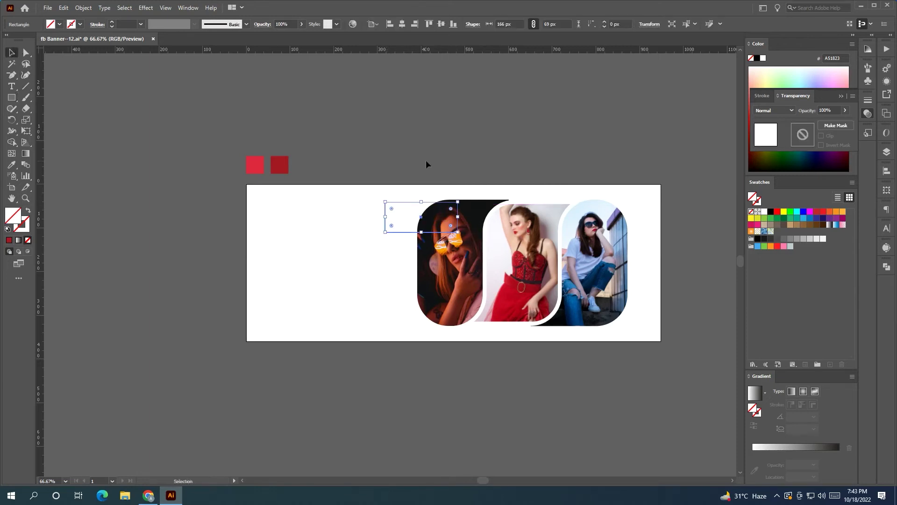
click(426, 164)
key(ctrl+1)
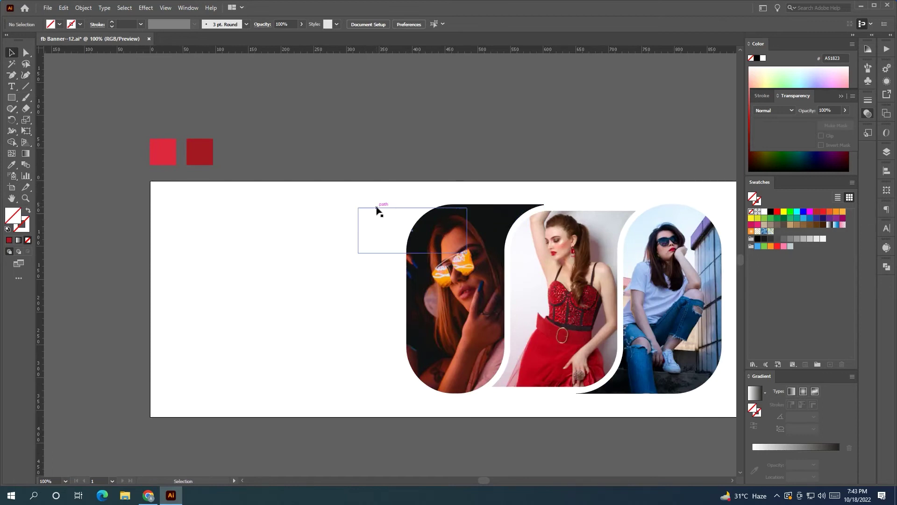
- Fill the rectangle with the bright red sample colour and move it about 22 px left and 5 px up
click(377, 208)
click(11, 165)
click(168, 152)
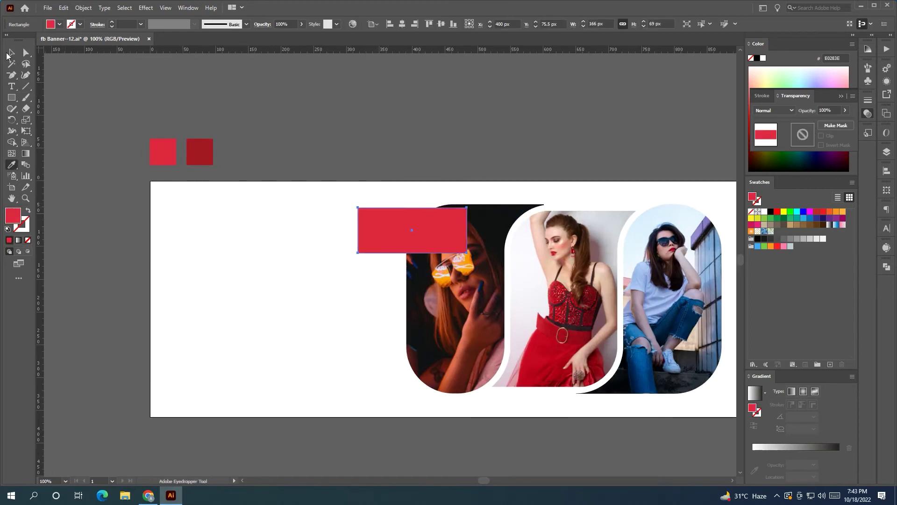
key(v)
click(415, 187)
drag(420, 230, 406, 227)
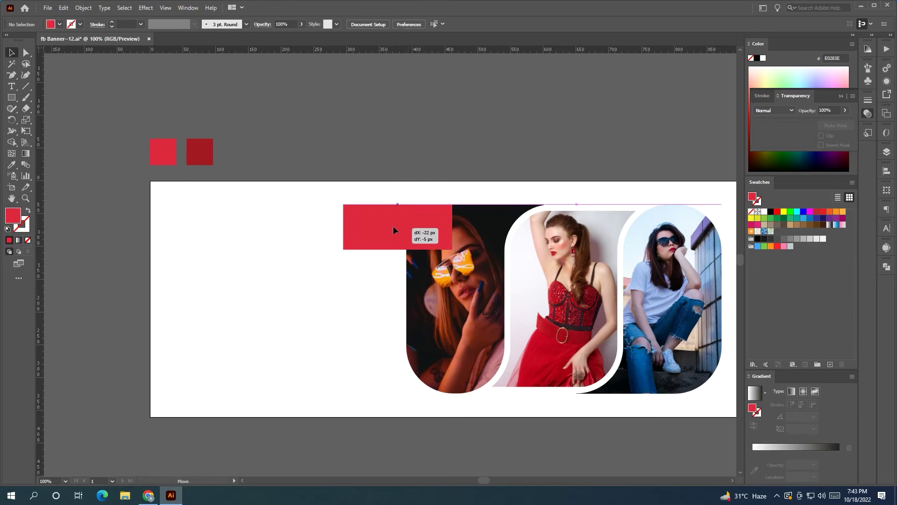
- Bring the clipped portrait photo and its white outline shape to the front, above the red rectangle
click(477, 325)
right_click(478, 324)
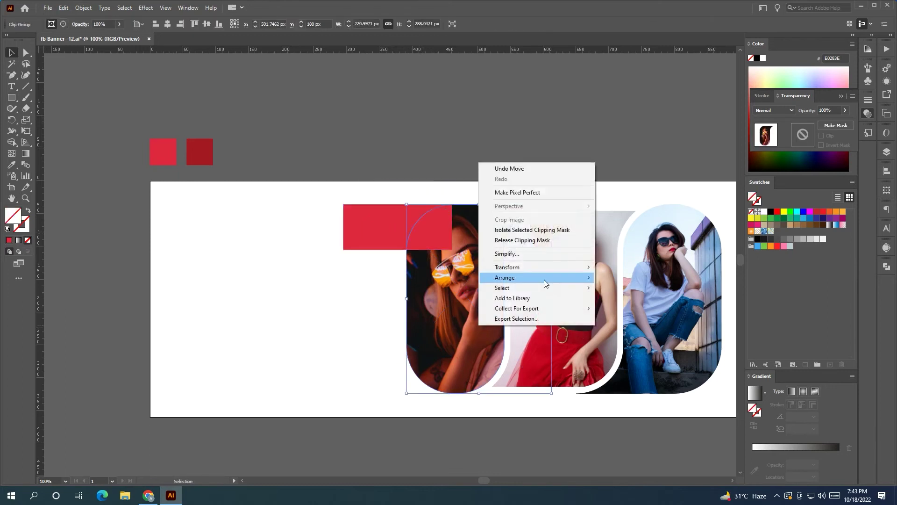
click(610, 278)
key(ctrl+shift+a)
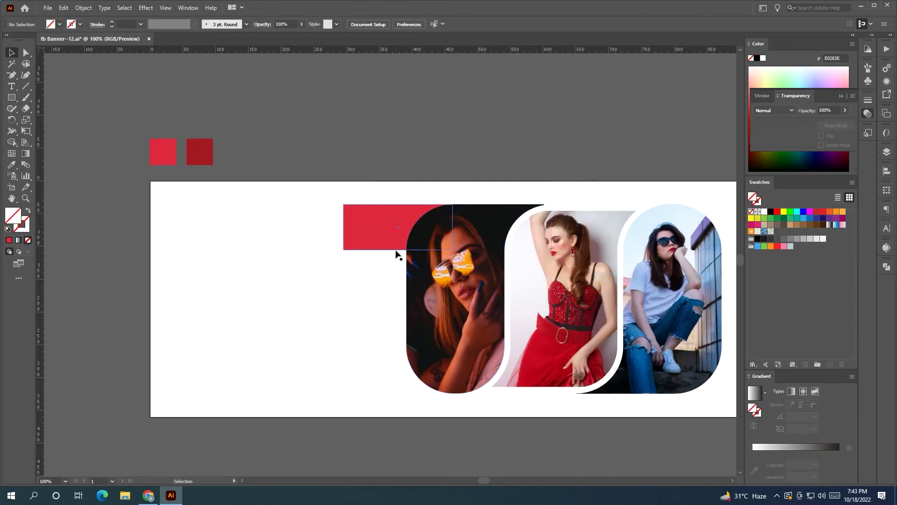
right_click(401, 275)
shift+click(459, 299)
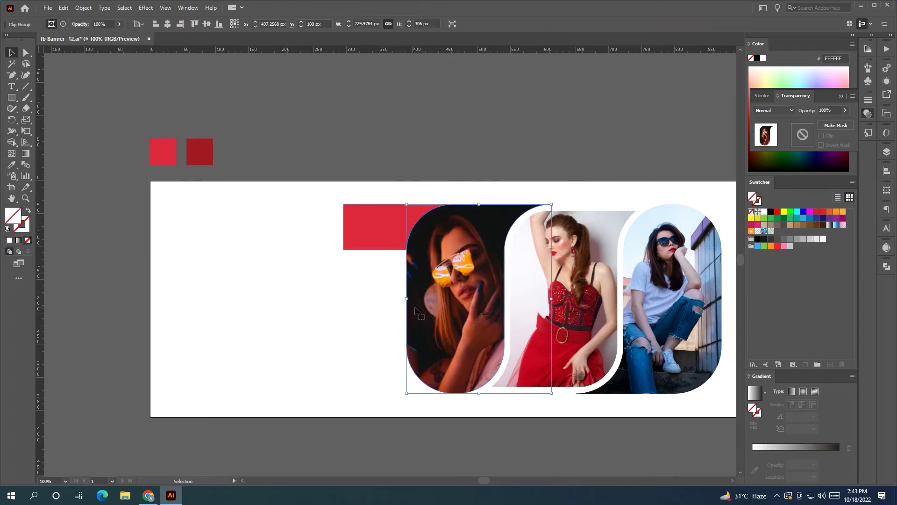
right_click(401, 291)
mouse_move(442, 394)
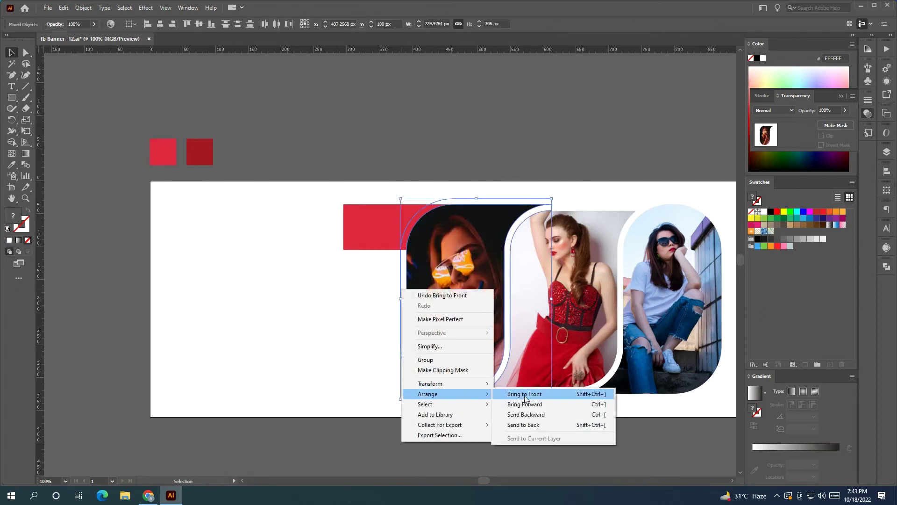
click(524, 395)
click(482, 139)
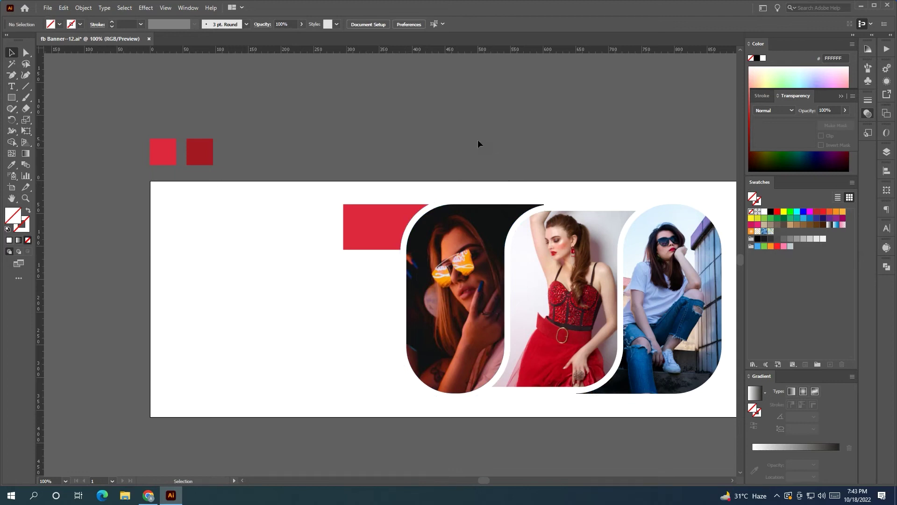
- Duplicate the portrait's white outline shape to the left, rotate the copy 180°, and butt it against the original outline
drag(368, 232, 222, 233)
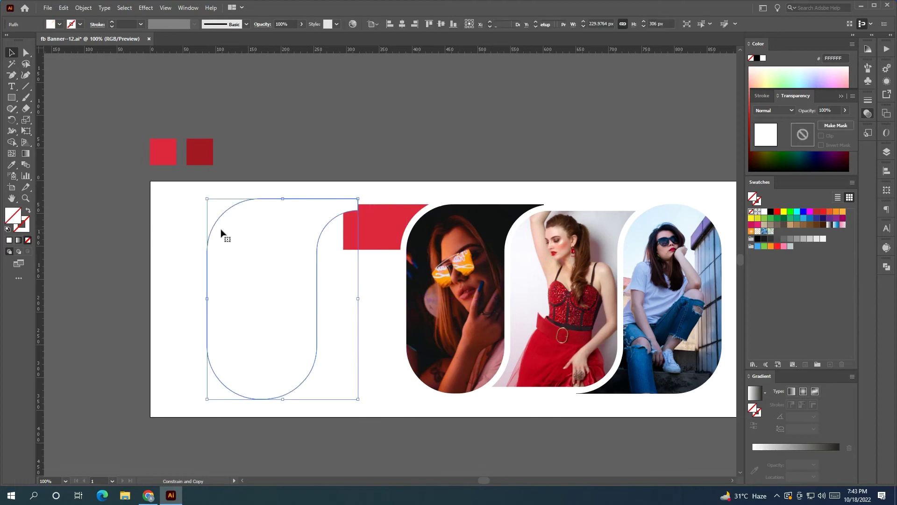
drag(363, 194, 214, 439)
drag(269, 367, 311, 369)
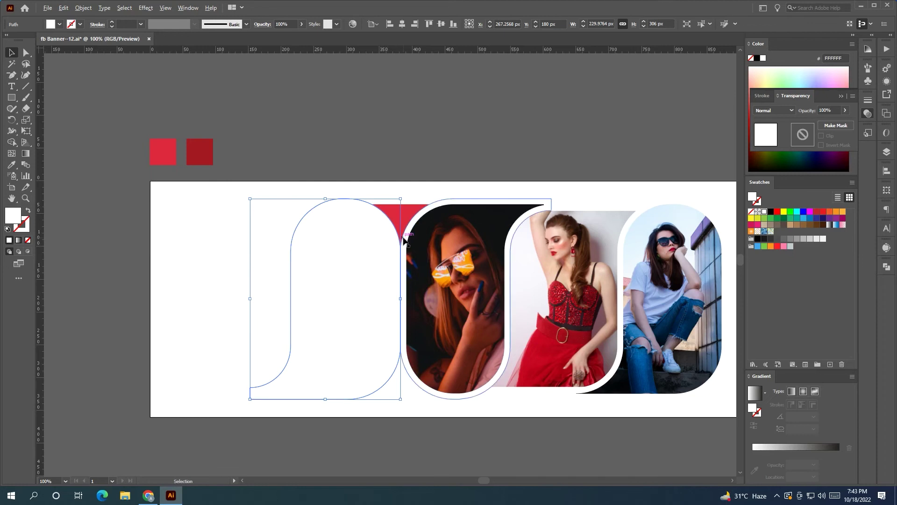
key(Delete)
- Raise the red rectangle slightly so its top edge sits close to the top of the white outlines
click(408, 206)
click(442, 145)
drag(442, 145, 418, 142)
scroll(414, 139, down, 1)
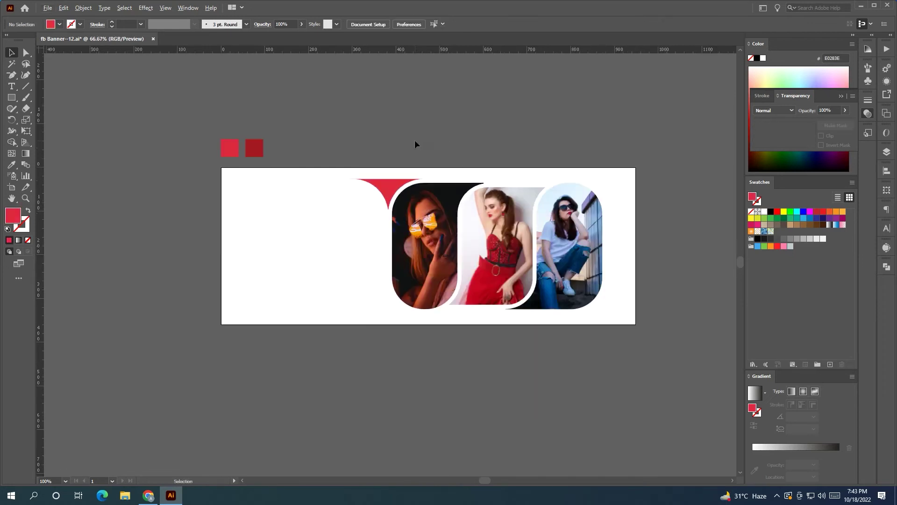
scroll(371, 195, up, 4)
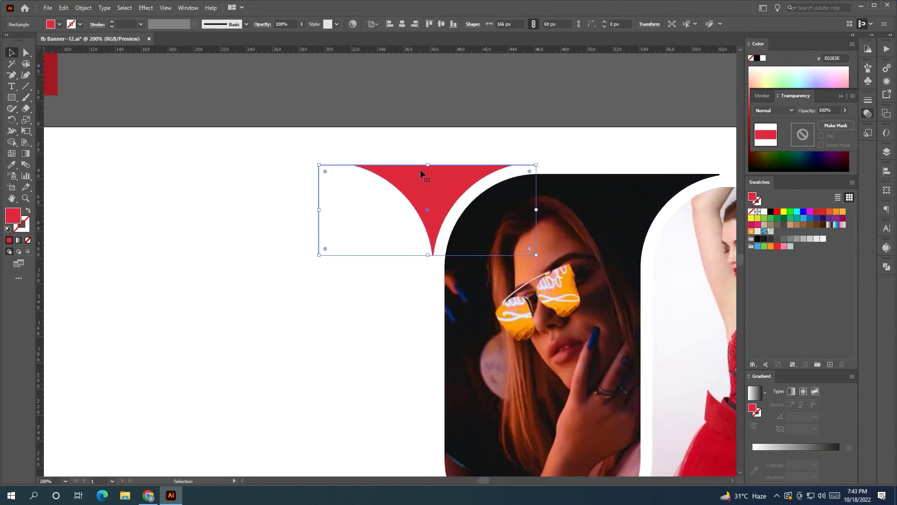
click(464, 97)
scroll(467, 97, down, 1)
- Use Shape Builder on the rectangle and both outlines to keep only the curved red triangle and remove the outline copy
click(401, 187)
shift+click(394, 182)
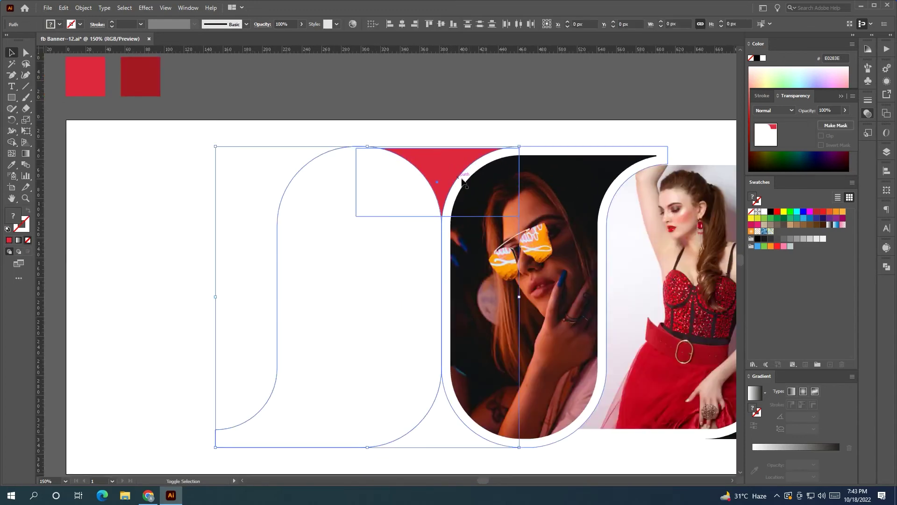
click(12, 142)
mouse_move(332, 153)
mouse_down()
mouse_move(400, 239)
mouse_move(407, 231)
mouse_up()
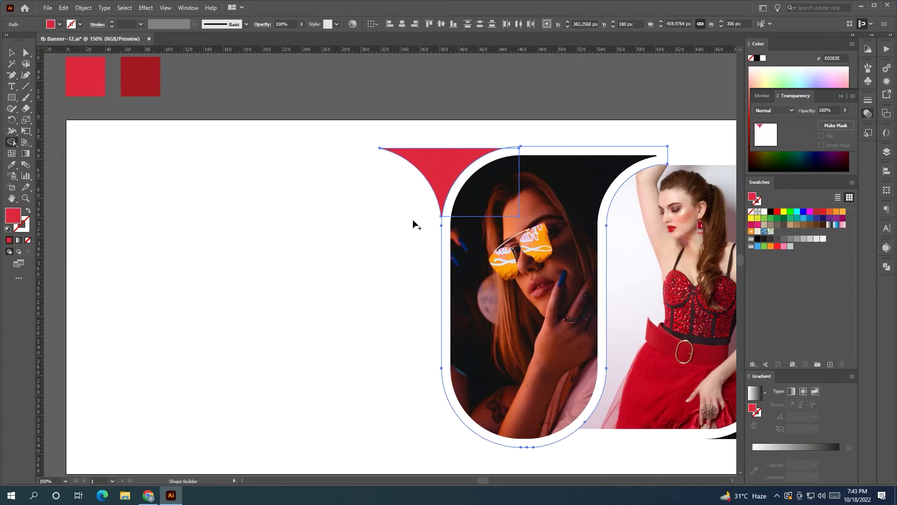
key(v)
click(47, 77)
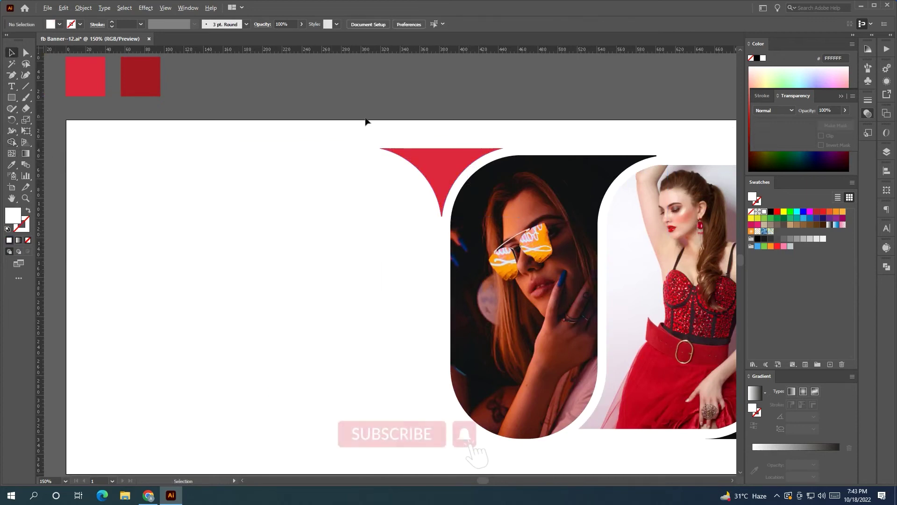
- Copy the curved red triangle to the lower-right corner of the right photo, rotated 180° to point upward
scroll(369, 122, down, 3)
drag(289, 179, 527, 289)
click(578, 316)
drag(579, 316, 635, 323)
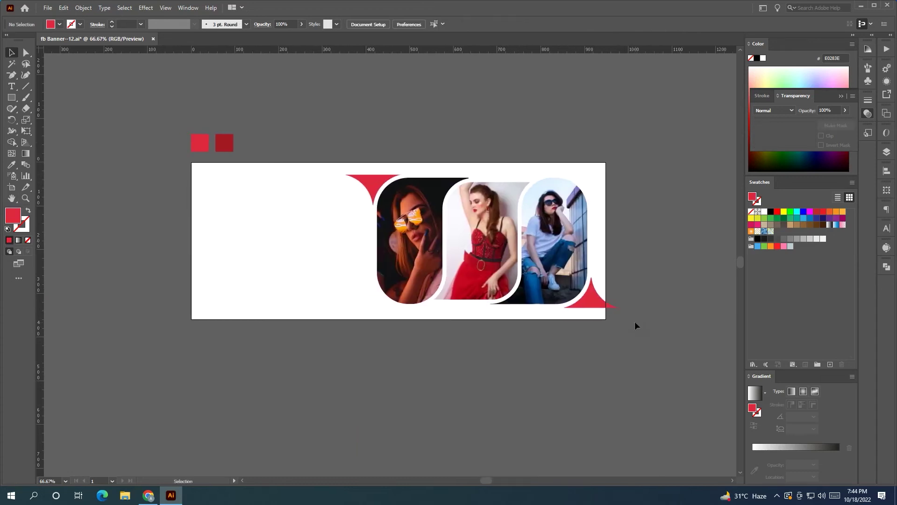
- Move the logo, DISCOUNT FASHION SALE heading, body text, button and contact details onto the empty left part of the artboard
scroll(632, 321, down, 2)
scroll(434, 356, down, 1)
drag(434, 357, 598, 336)
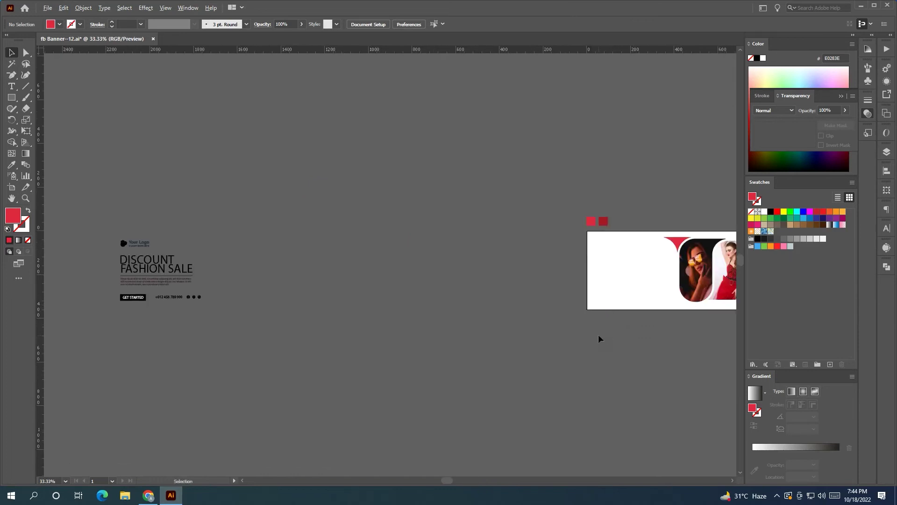
drag(328, 330, 197, 252)
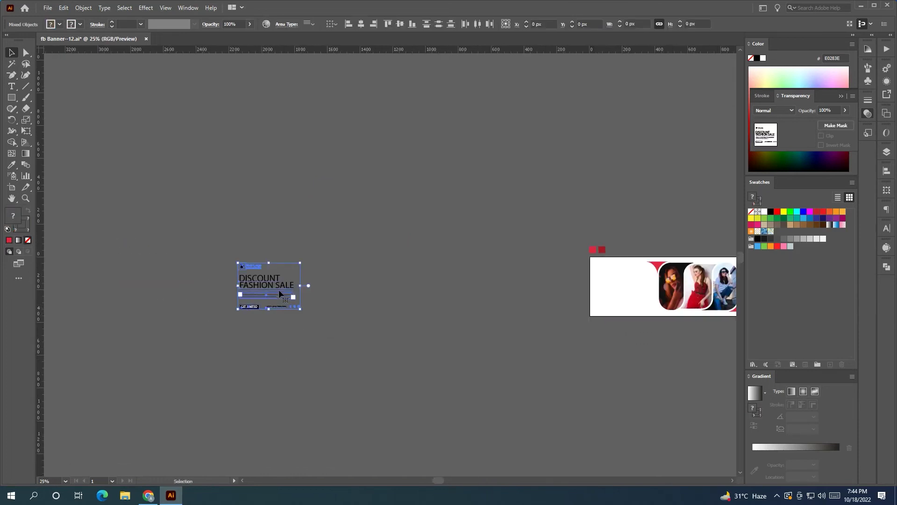
drag(263, 286, 617, 286)
scroll(636, 311, up, 3)
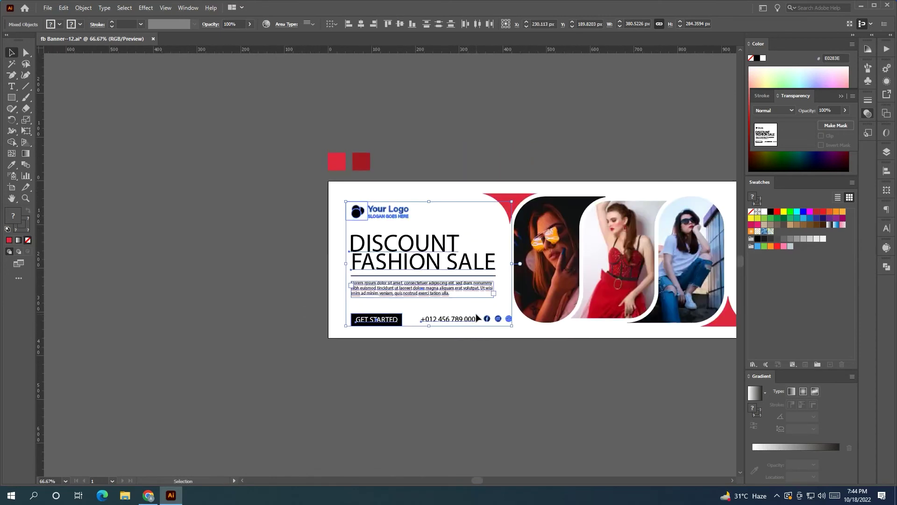
- Scale the photos, white outlines and red triangles together down to about 592 by 291 px
scroll(476, 319, down, 1)
scroll(484, 314, up, 1)
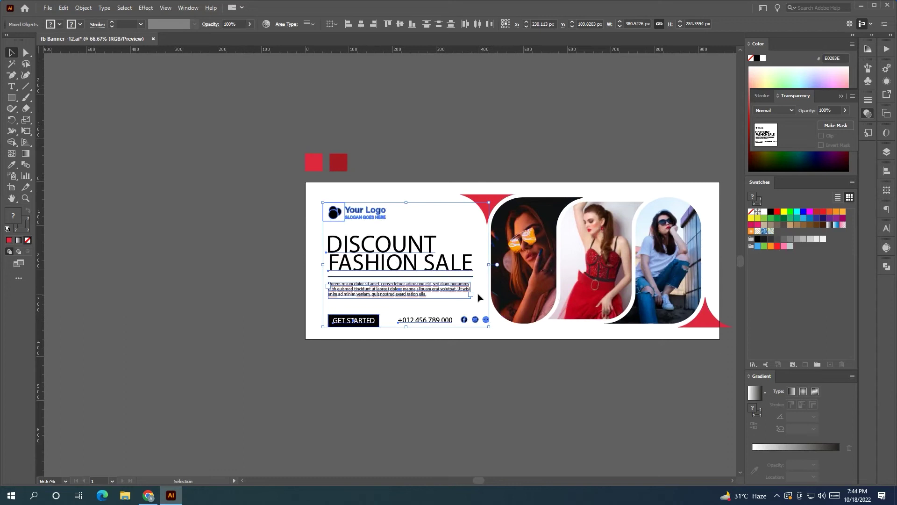
drag(495, 292, 404, 293)
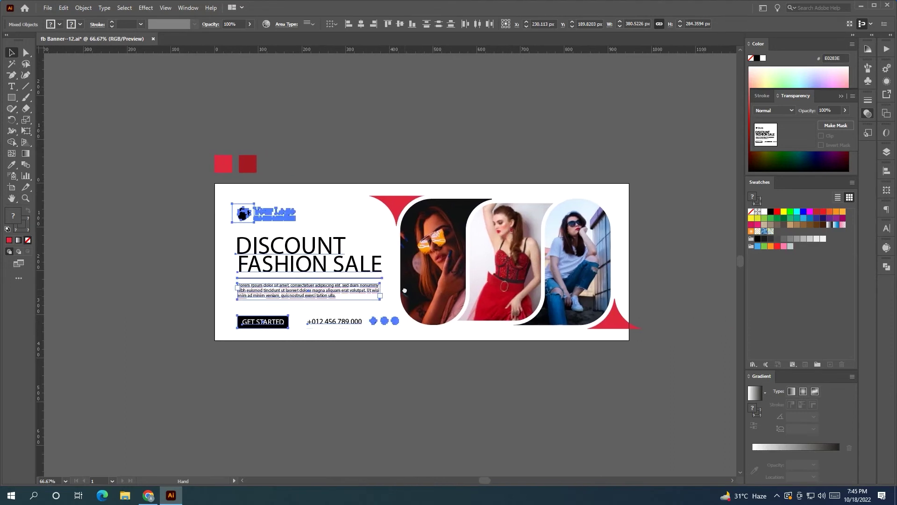
click(651, 363)
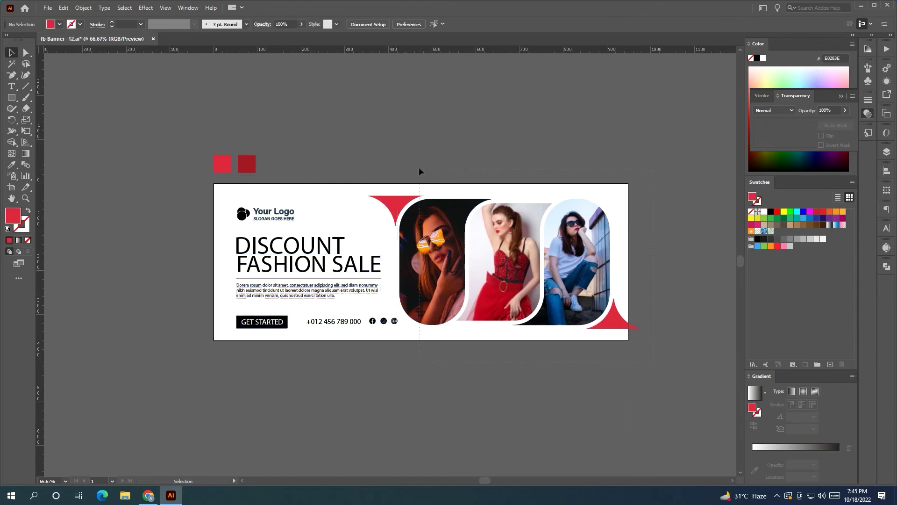
drag(419, 171, 429, 231)
drag(638, 262, 588, 273)
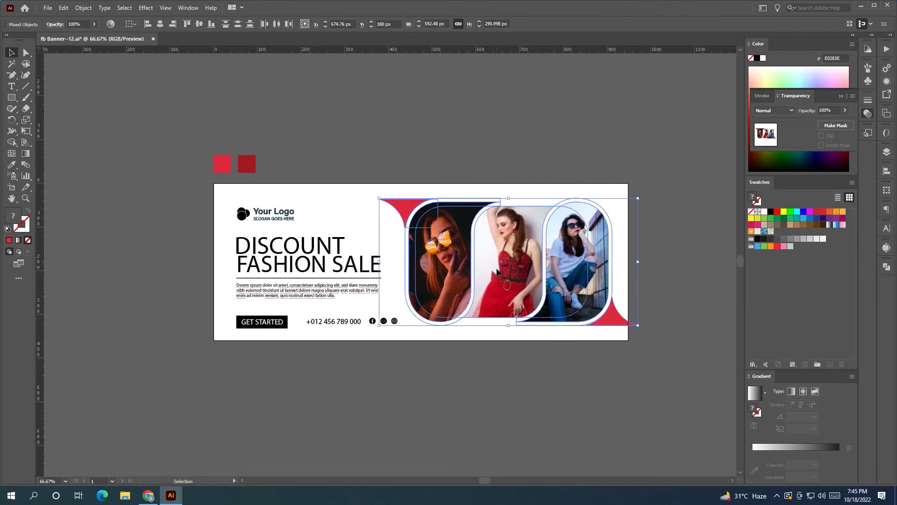
click(498, 331)
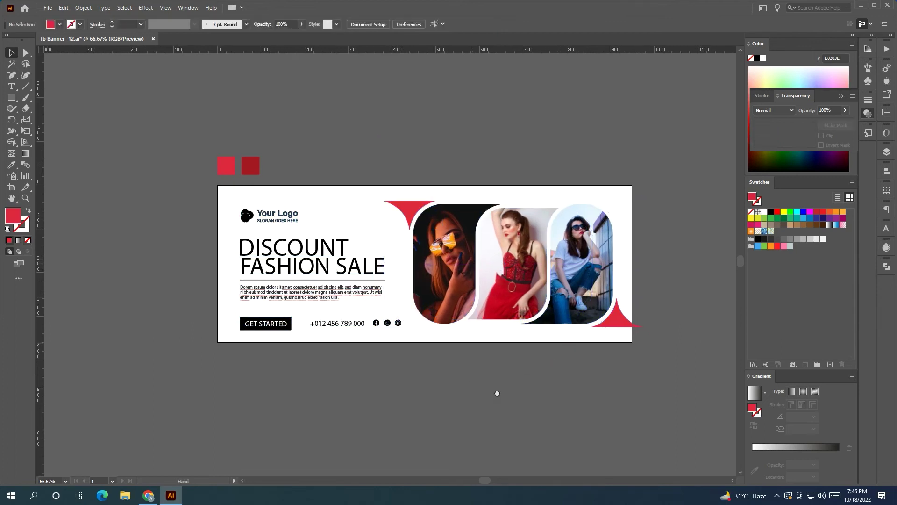
- Align the DISCOUNT line's left edge with FASHION SALE and nudge it up slightly
drag(496, 391, 577, 405)
drag(348, 265, 348, 265)
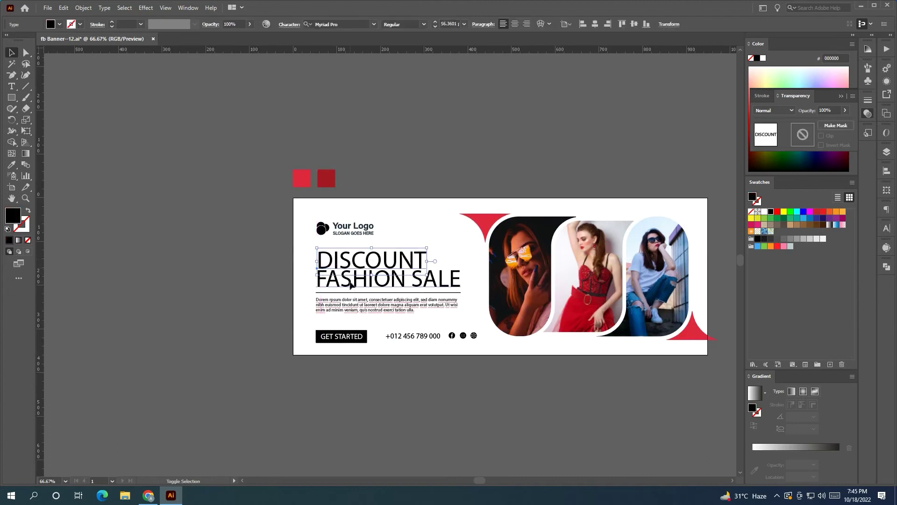
click(400, 260)
scroll(377, 259, right, 1)
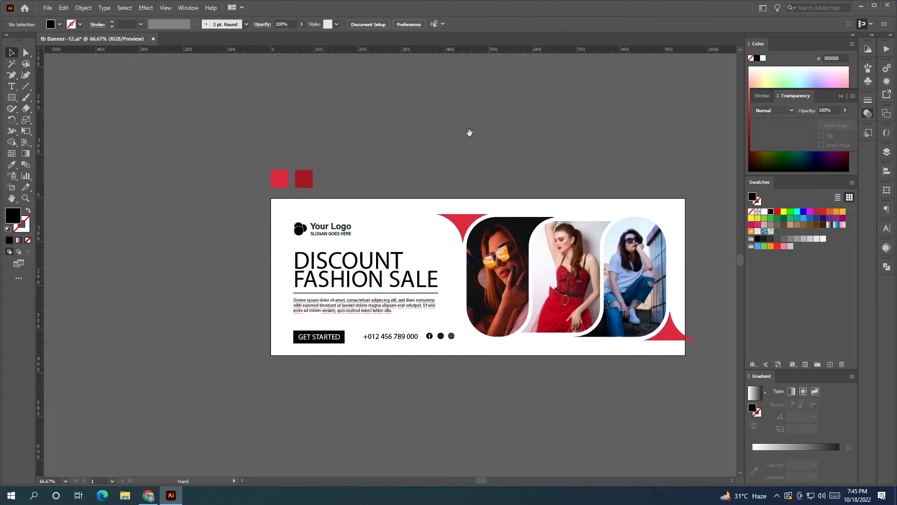
key(Up)
key(Up)
key(Up)
key(Up)
key(Up)
key(Up)
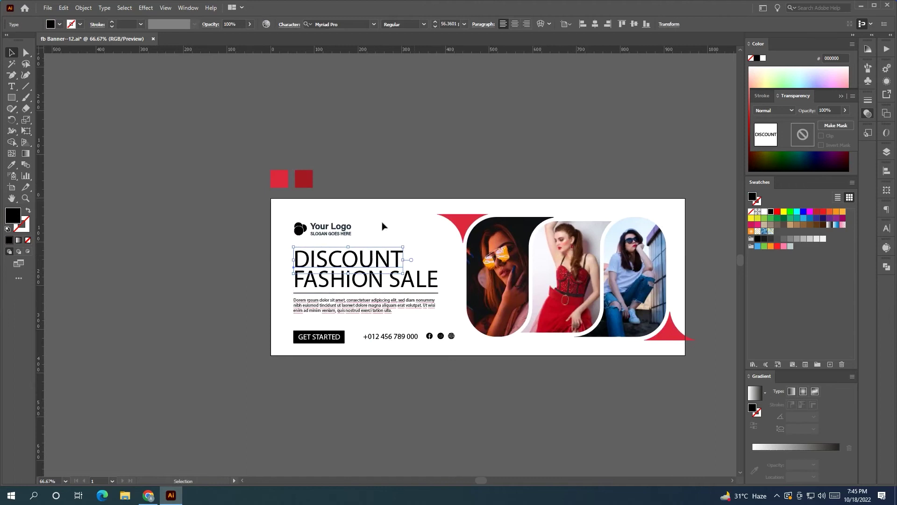
- Set both heading lines to the Acumin Variable Concept font and raise the weight to a bold custom style
scroll(369, 406, right, 3)
click(297, 288)
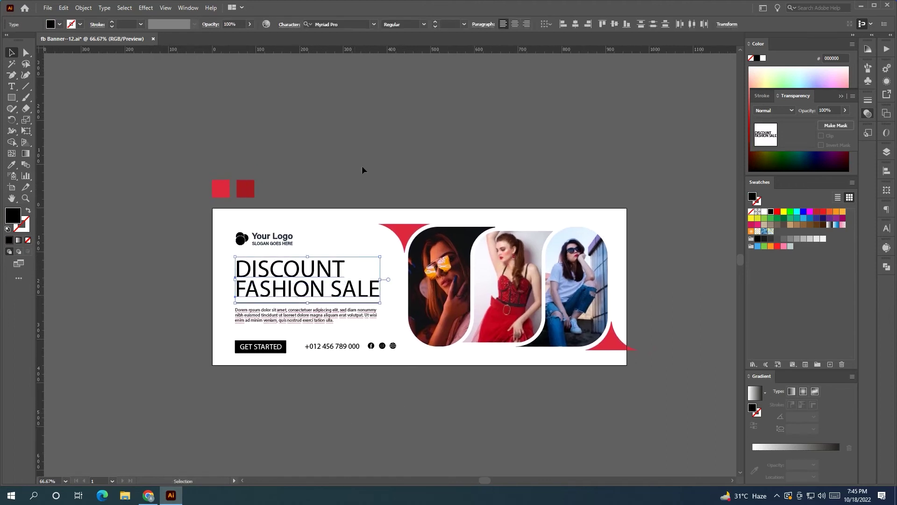
click(374, 24)
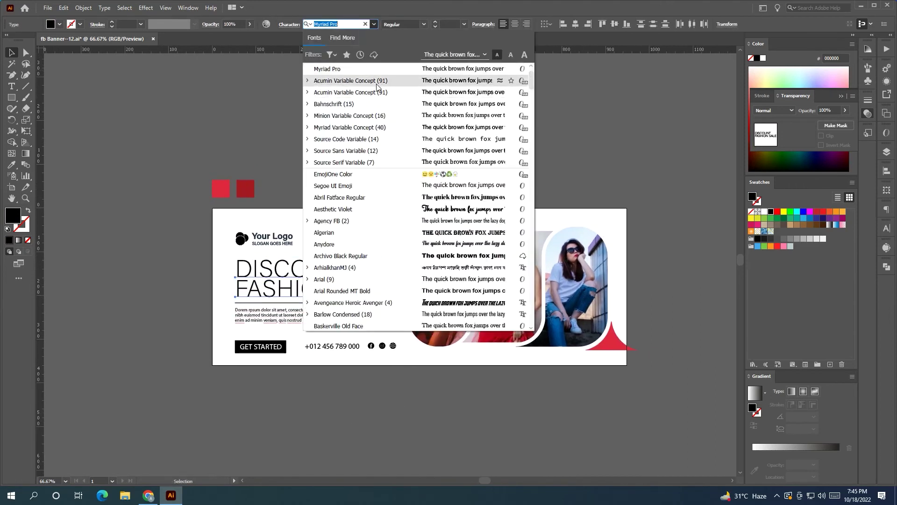
click(310, 83)
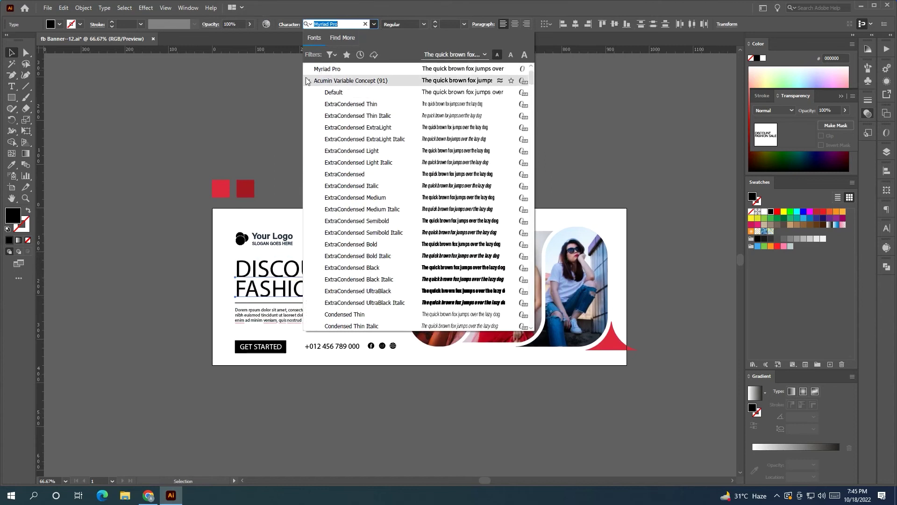
click(327, 92)
click(474, 25)
drag(392, 54, 428, 81)
click(341, 156)
drag(340, 156, 329, 136)
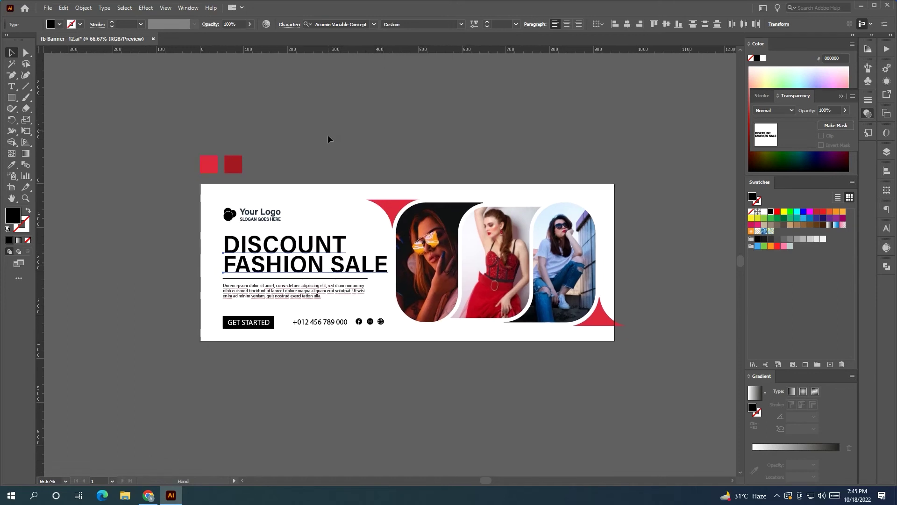
- Scale both heading lines down slightly to clear the photos and widen the gap between them a little
drag(379, 257, 373, 257)
click(354, 363)
click(313, 271)
drag(312, 271, 312, 273)
click(297, 244)
drag(298, 244, 297, 242)
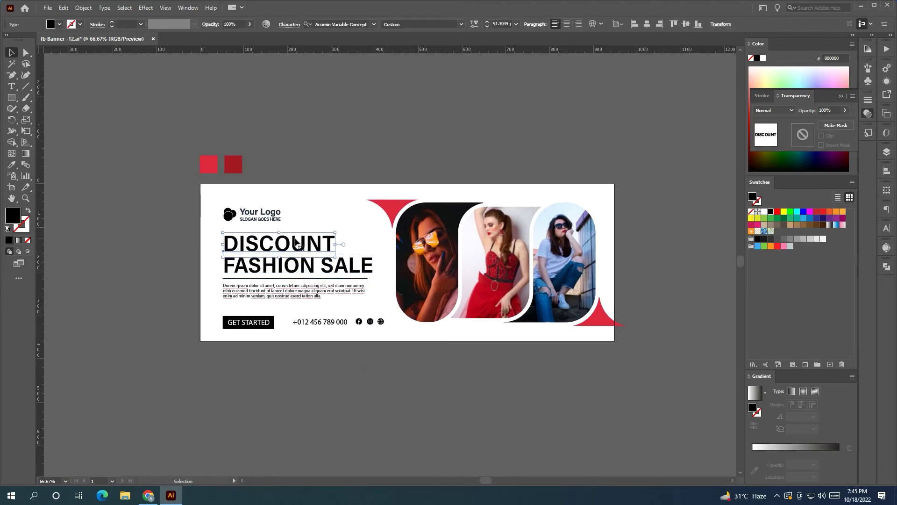
click(309, 159)
drag(308, 159, 266, 162)
- Turn DISCOUNT into outlined lettering with no fill and a 1 pt black stroke
click(253, 248)
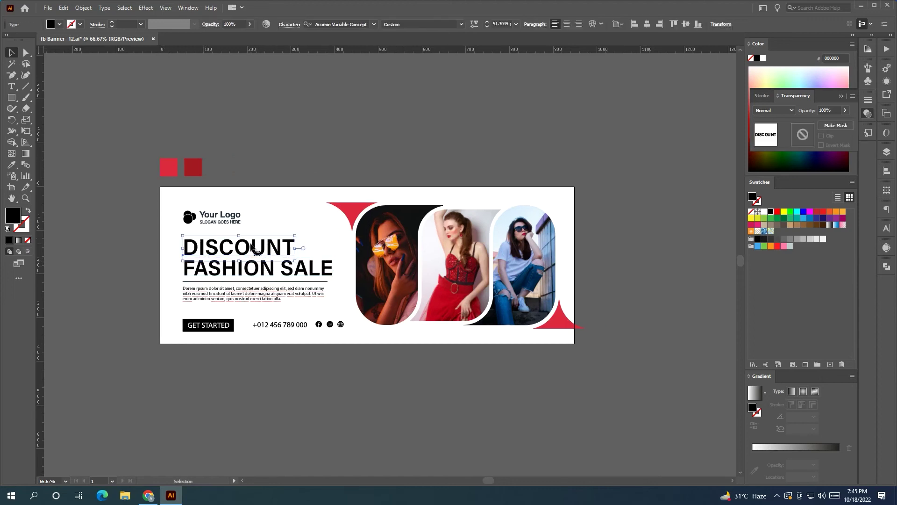
click(475, 25)
click(29, 213)
click(140, 167)
drag(140, 167, 211, 162)
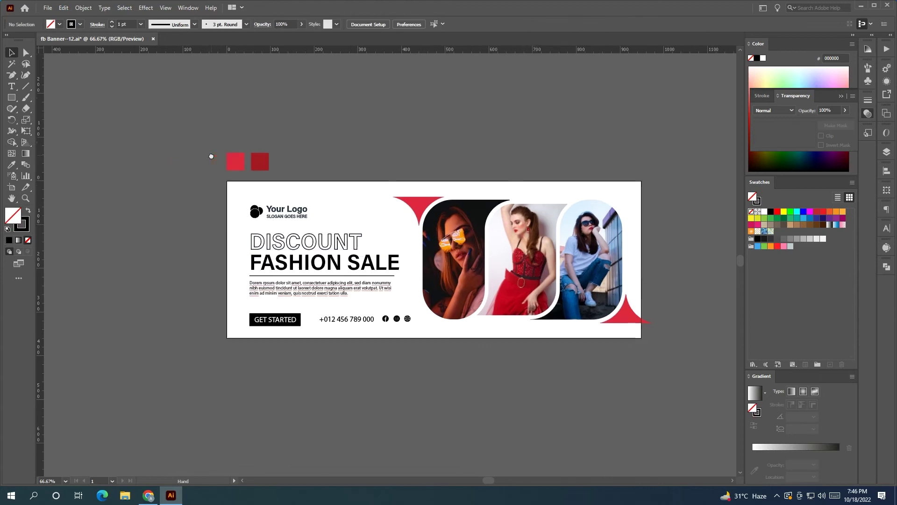
- Color only the word SALE with the bright red of the lighter sample square
click(323, 270)
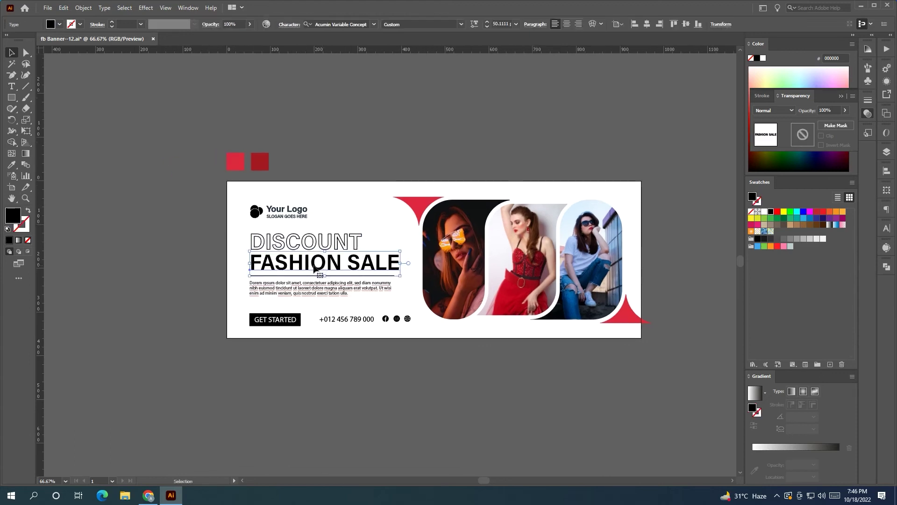
click(11, 90)
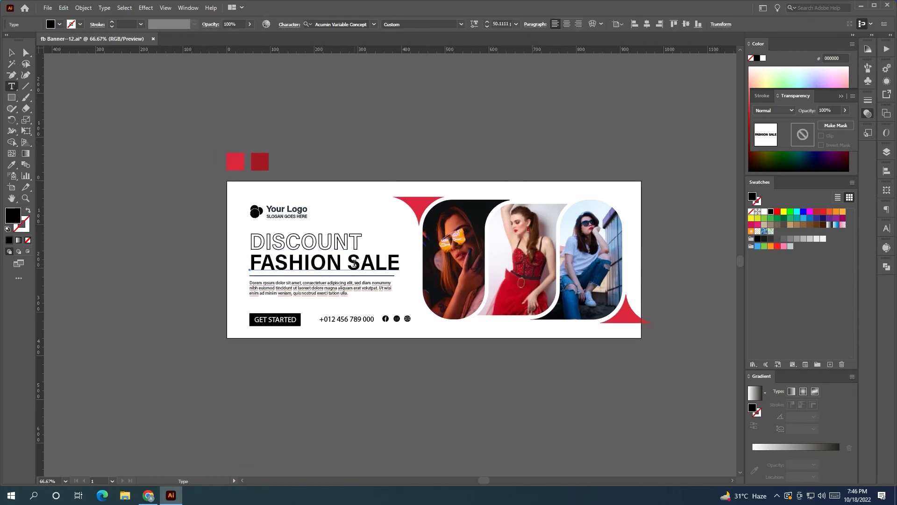
drag(354, 264, 417, 277)
click(11, 165)
click(235, 161)
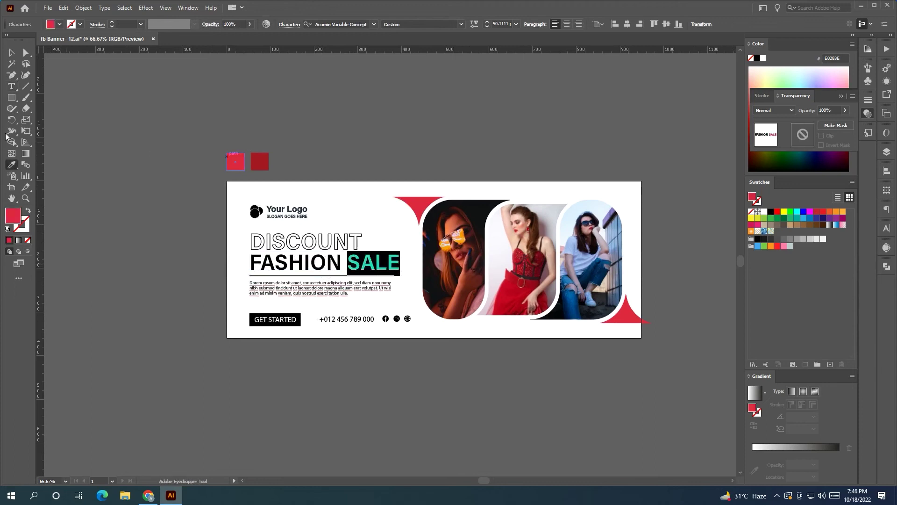
click(11, 52)
click(286, 116)
- Fill the upper curved triangle with a linear gradient from the bright red sample to the dark red A51823 sample
drag(286, 116, 261, 143)
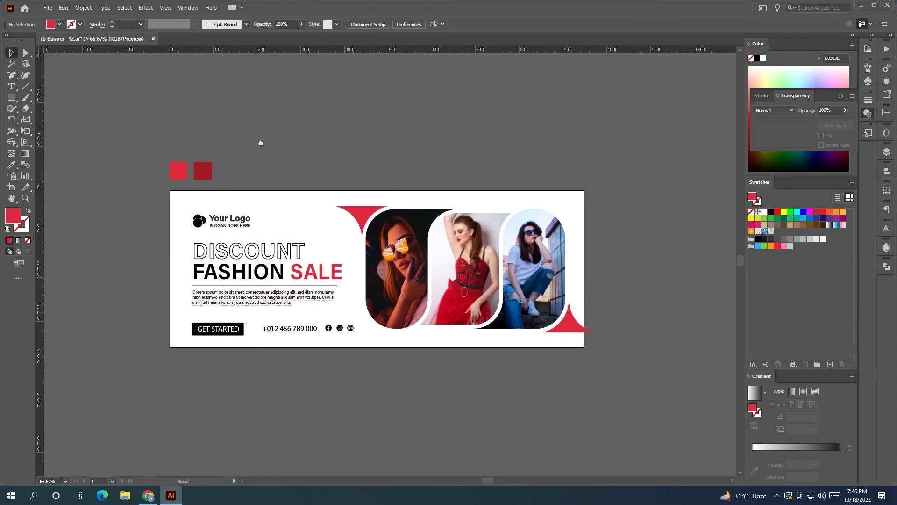
click(357, 215)
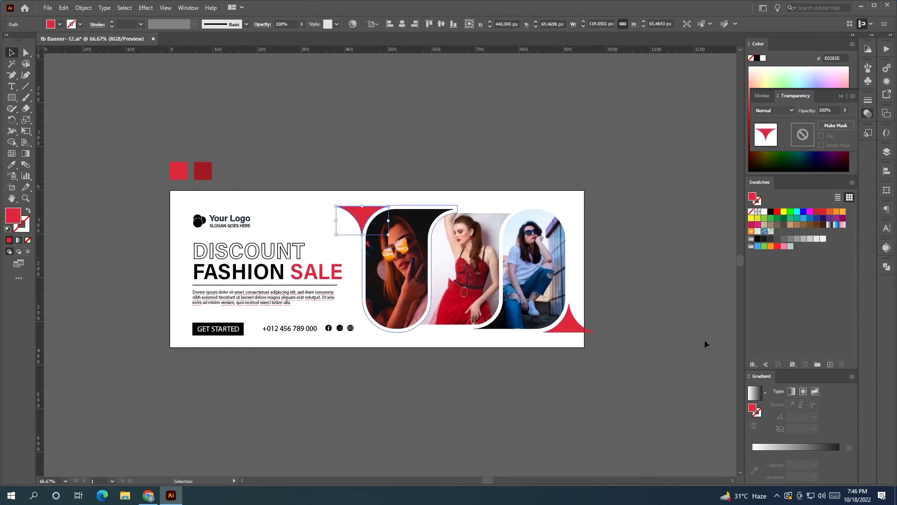
click(766, 449)
click(752, 453)
click(754, 470)
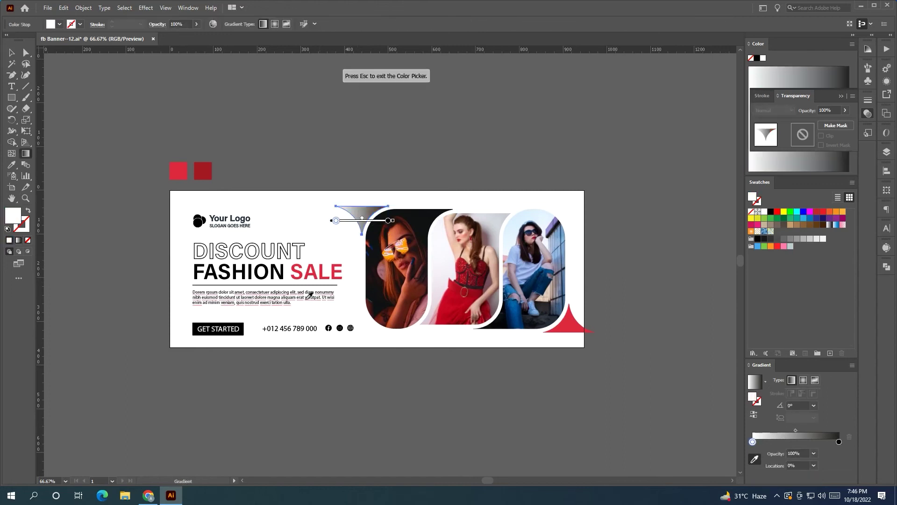
click(178, 171)
click(839, 453)
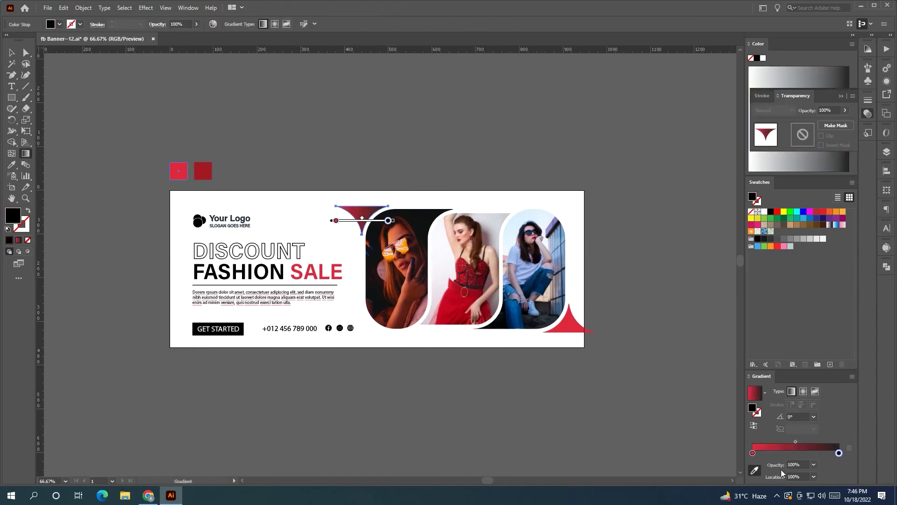
click(200, 167)
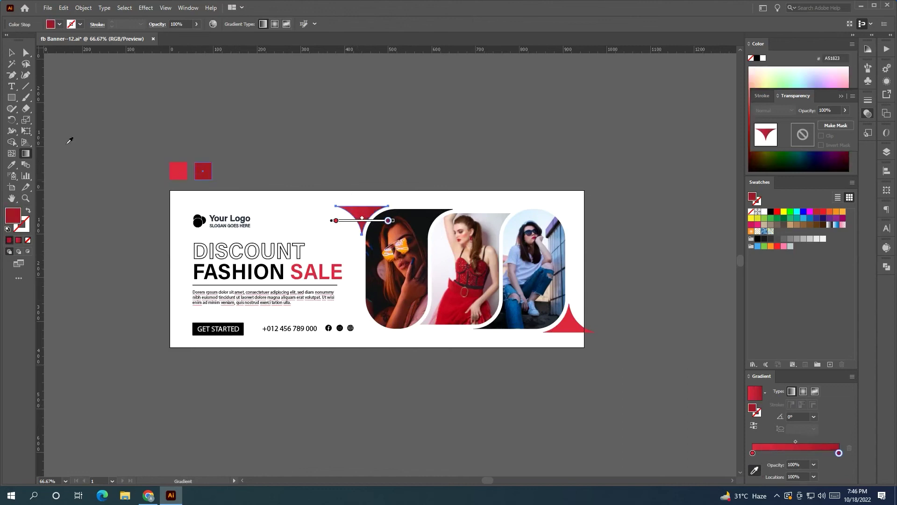
click(13, 52)
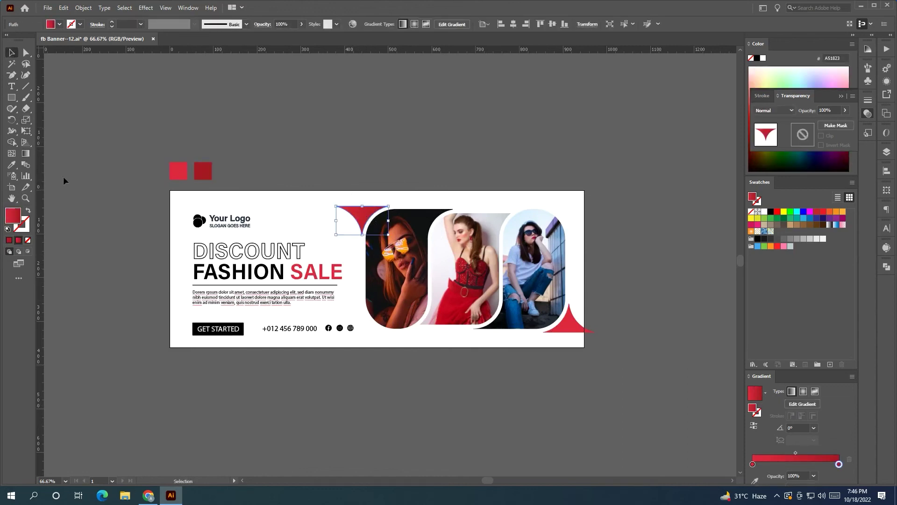
- Redirect the upper triangle's gradient to run downward from its flat edge to its tip, about -94°
click(25, 154)
drag(363, 205, 359, 232)
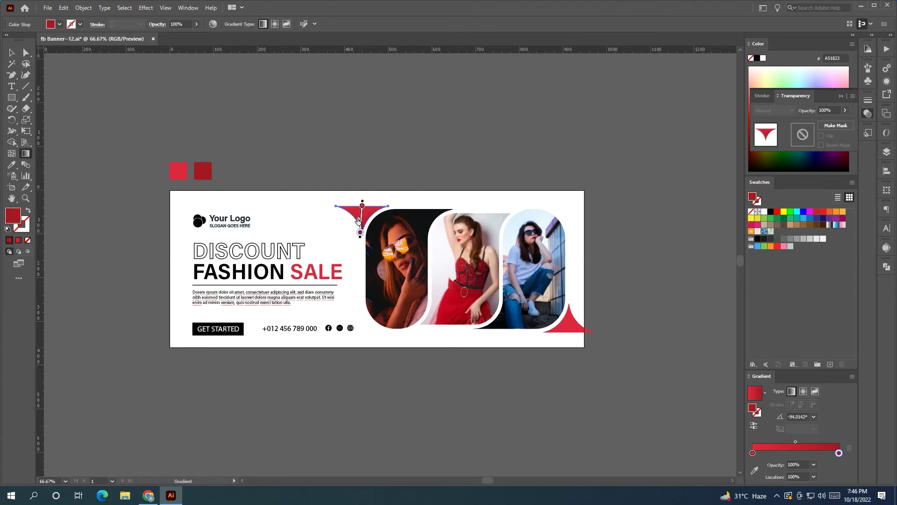
key(v)
click(334, 146)
- Apply the upper triangle's red gradient to the lower-right triangle and run it upward toward its tip, about 92°
click(564, 323)
key(i)
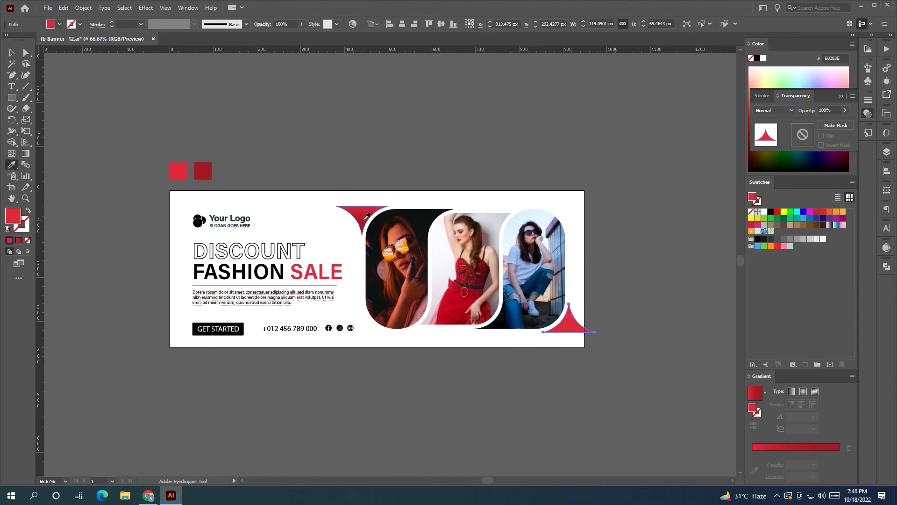
click(26, 154)
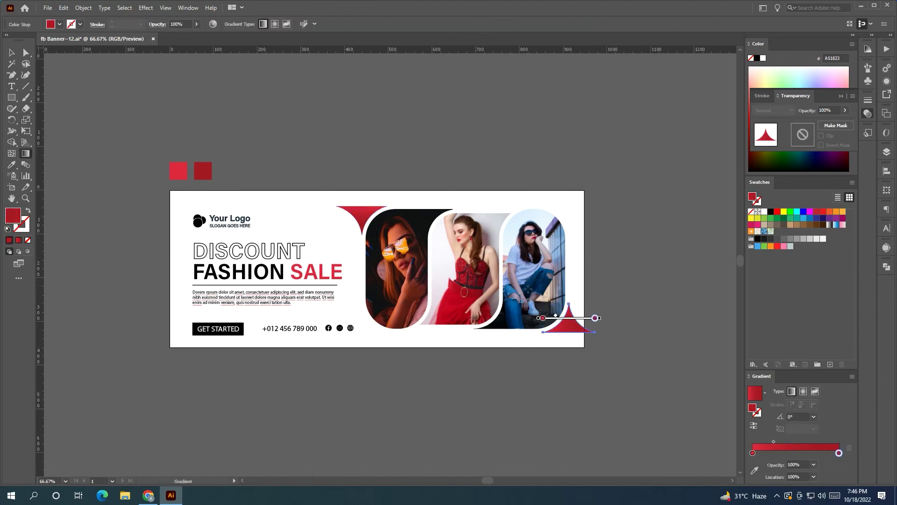
drag(573, 298, 576, 331)
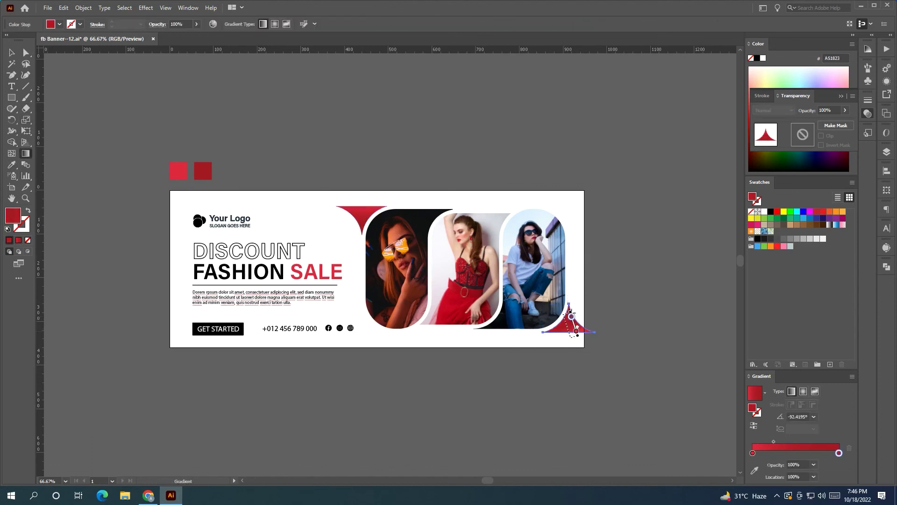
drag(573, 298, 572, 299)
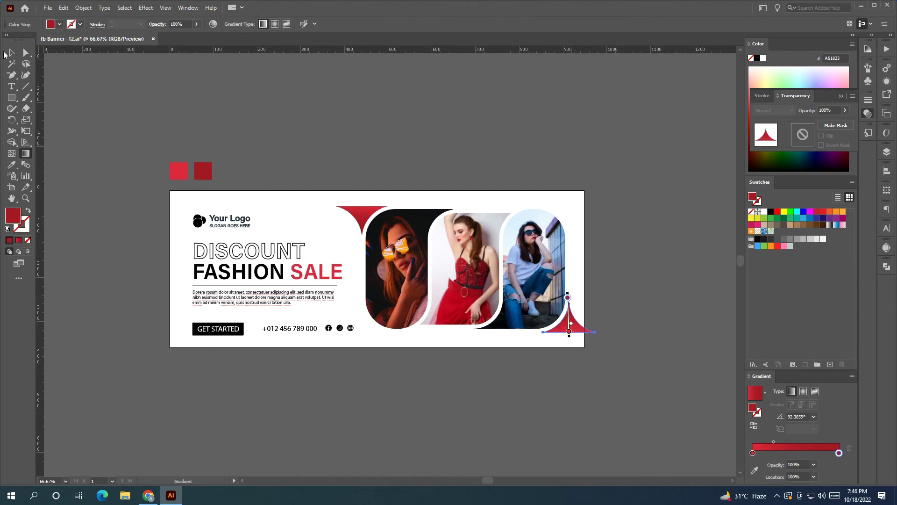
click(12, 53)
- Fully round the GET STARTED button's corners and fill it with the triangle's red gradient, running from top to bottom
drag(321, 131, 371, 136)
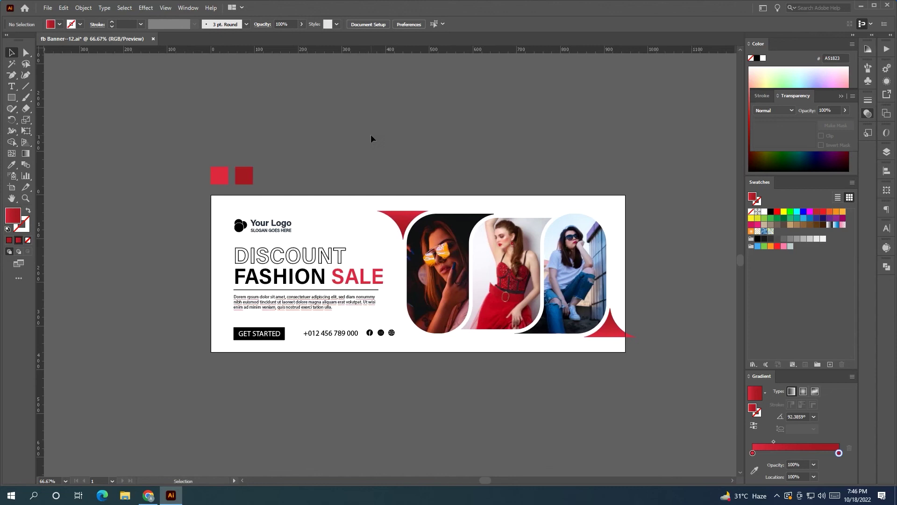
scroll(290, 243, right, 1)
scroll(216, 348, up, 1)
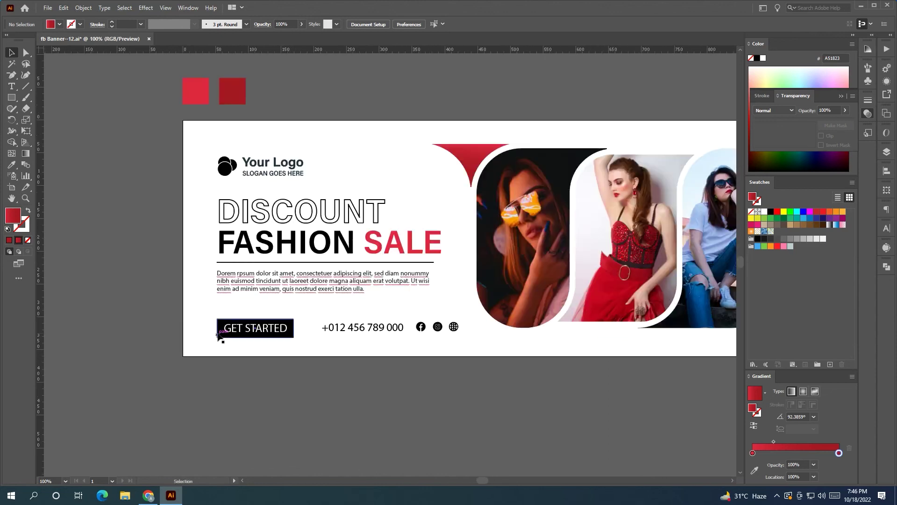
click(224, 330)
drag(226, 330, 241, 332)
key(i)
click(437, 145)
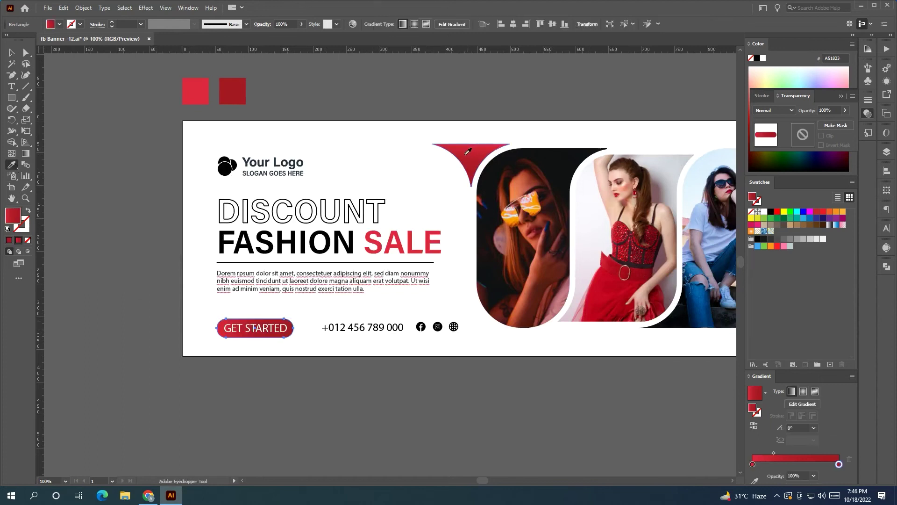
click(26, 153)
mouse_move(253, 336)
mouse_down()
mouse_move(256, 322)
mouse_move(264, 337)
mouse_up()
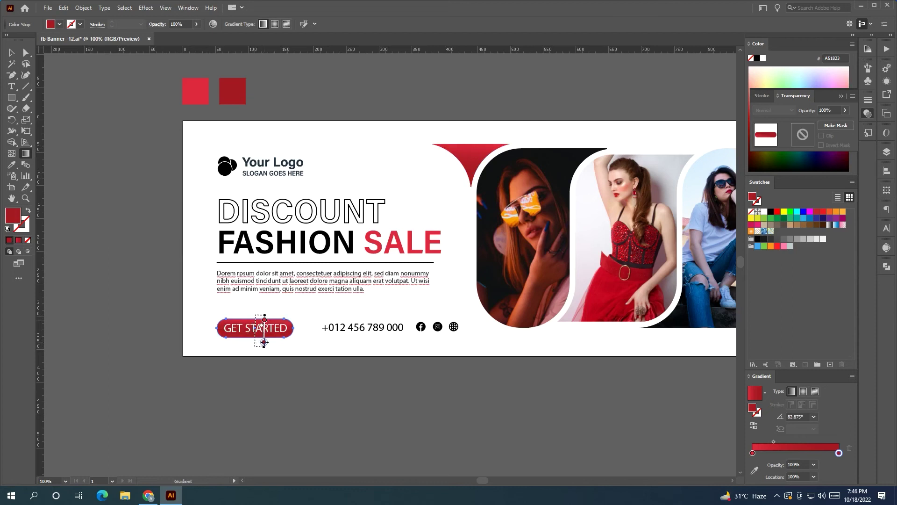
key(v)
key(ctrl+shift+a)
key(ctrl+minus)
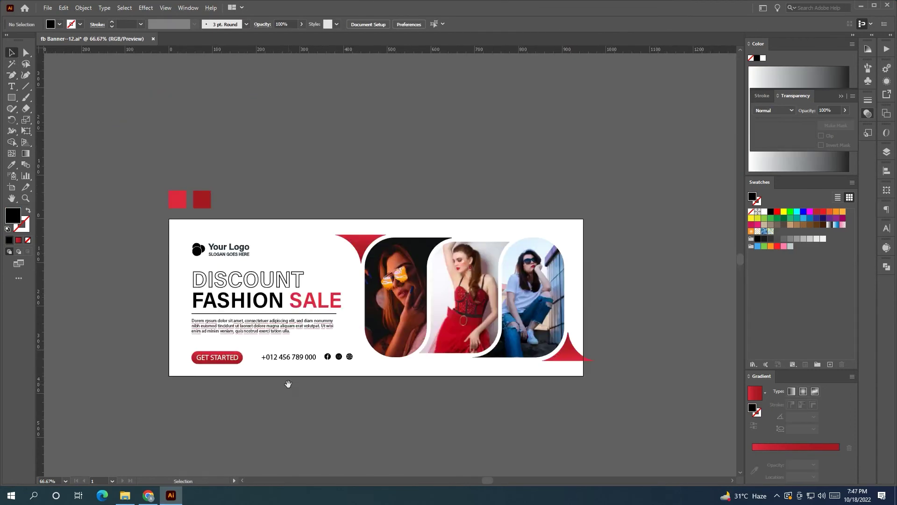
- Fill the logo symbol's three shapes with the bright red sample colour E0283E
drag(288, 384, 323, 334)
click(232, 200)
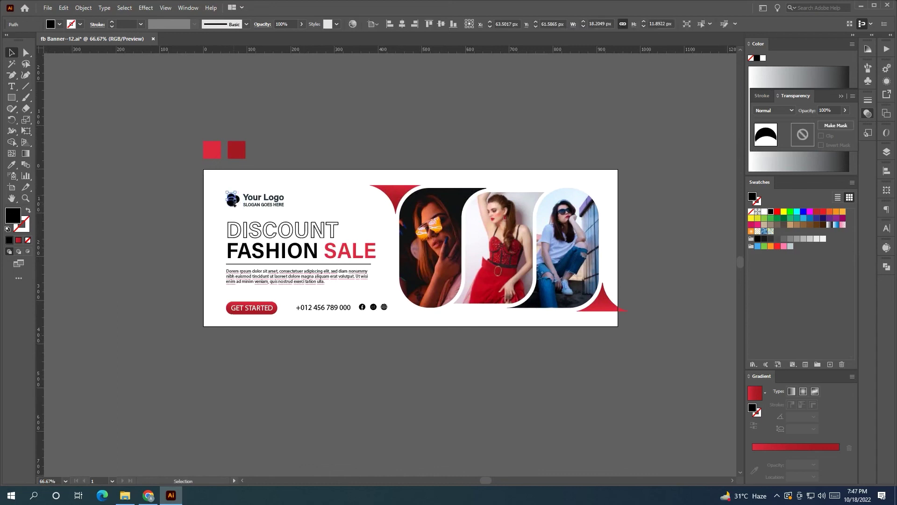
scroll(233, 200, up, 2)
click(237, 204)
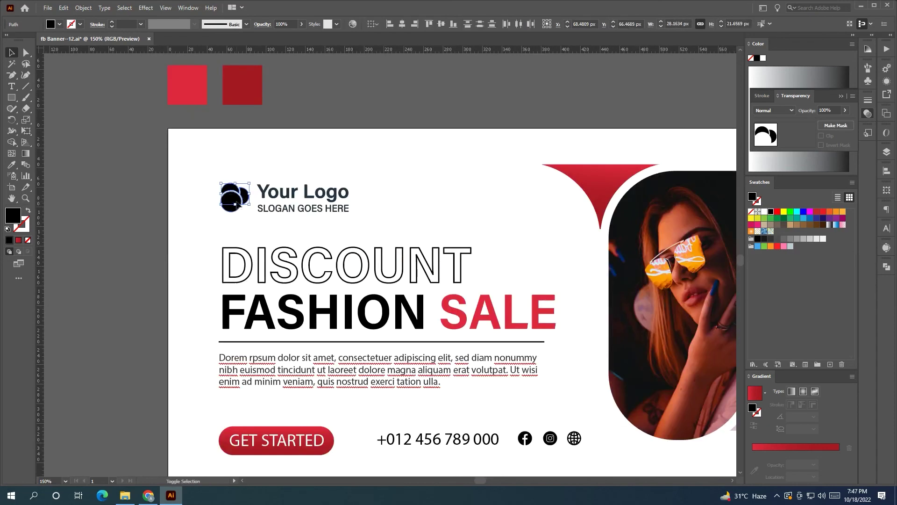
key(i)
click(191, 69)
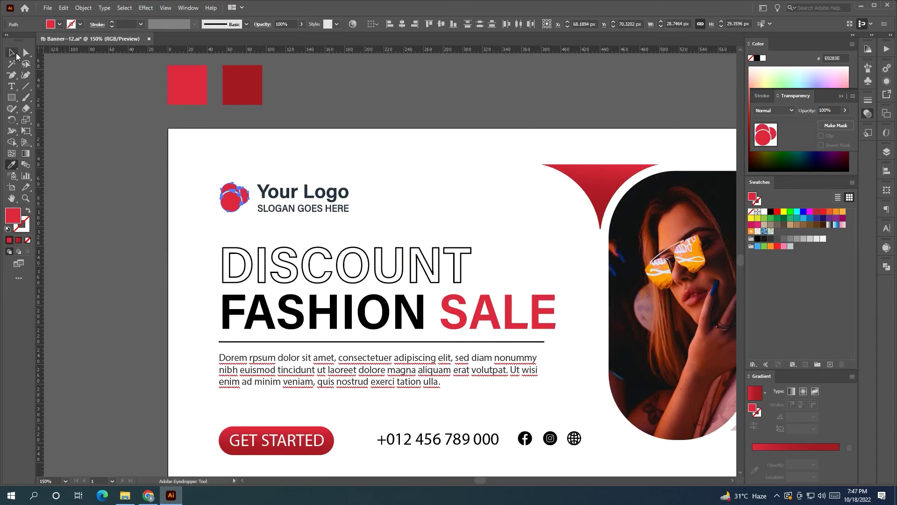
click(15, 54)
key(ctrl+shift+a)
scroll(270, 210, down, 2)
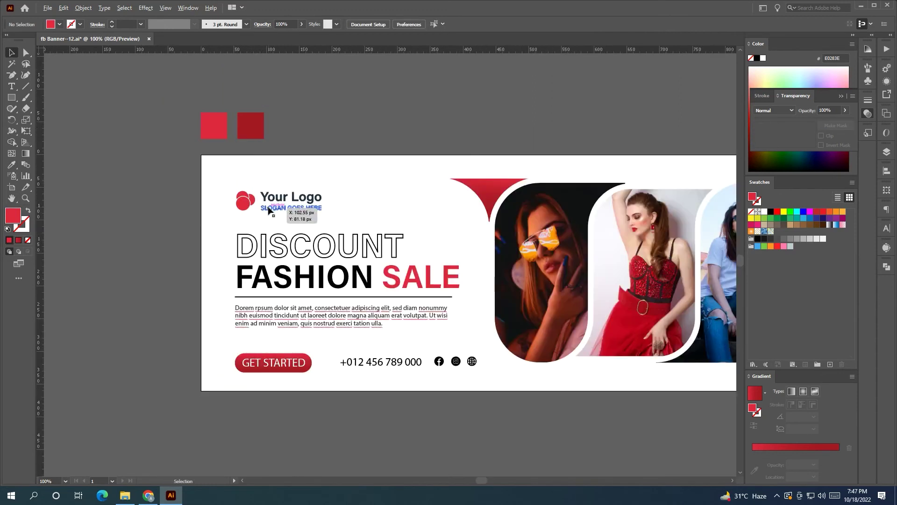
- Set the FASHION SALE text's font weight to 740 and scale both heading lines down slightly together
drag(238, 359, 161, 337)
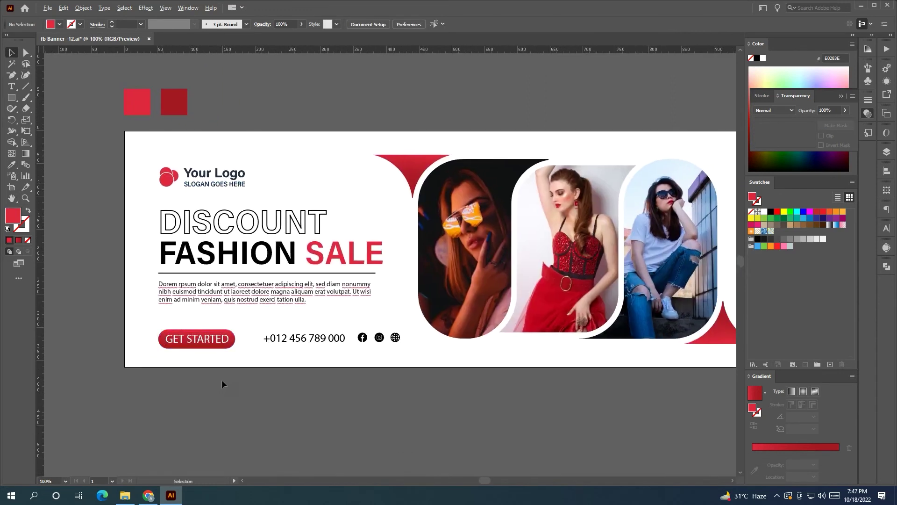
click(269, 267)
click(464, 25)
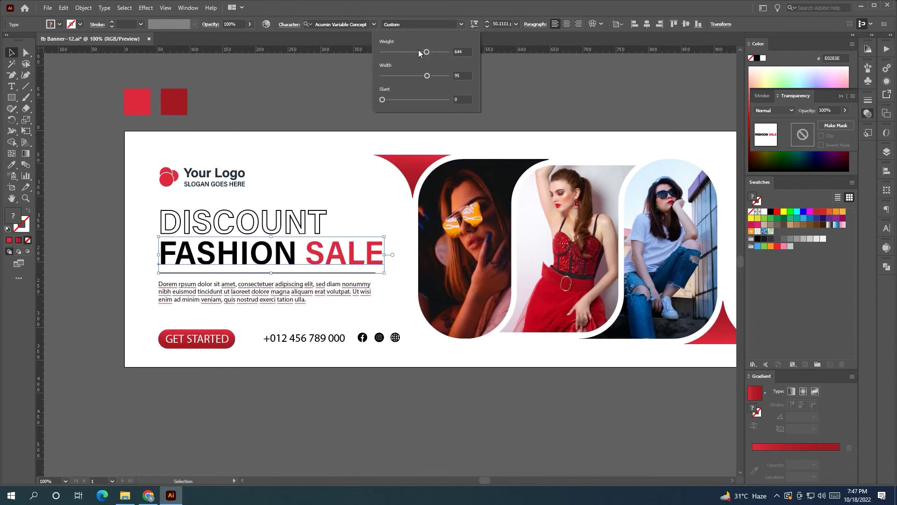
drag(426, 52, 435, 52)
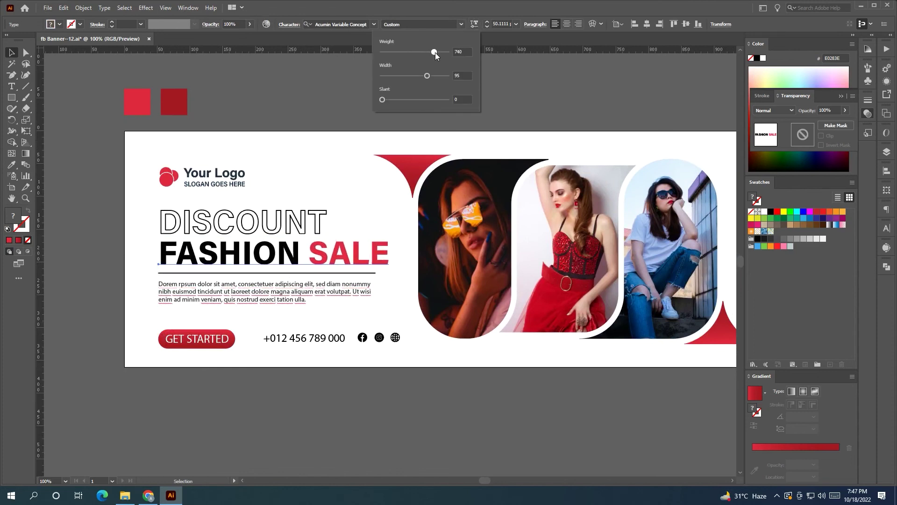
shift+click(301, 227)
drag(390, 239, 382, 241)
click(405, 398)
- Give the divider line under the heading a 3 pt stroke in the bright red sample colour, with no fill
click(291, 273)
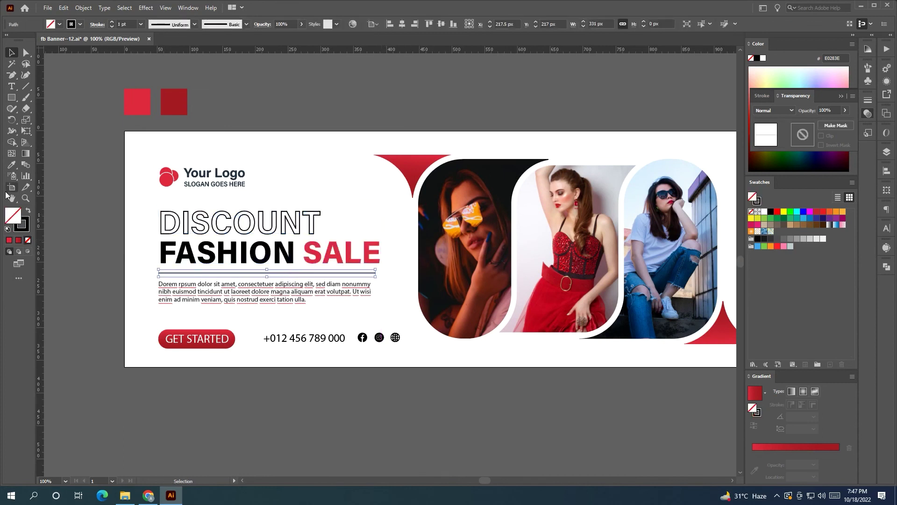
click(12, 165)
click(137, 101)
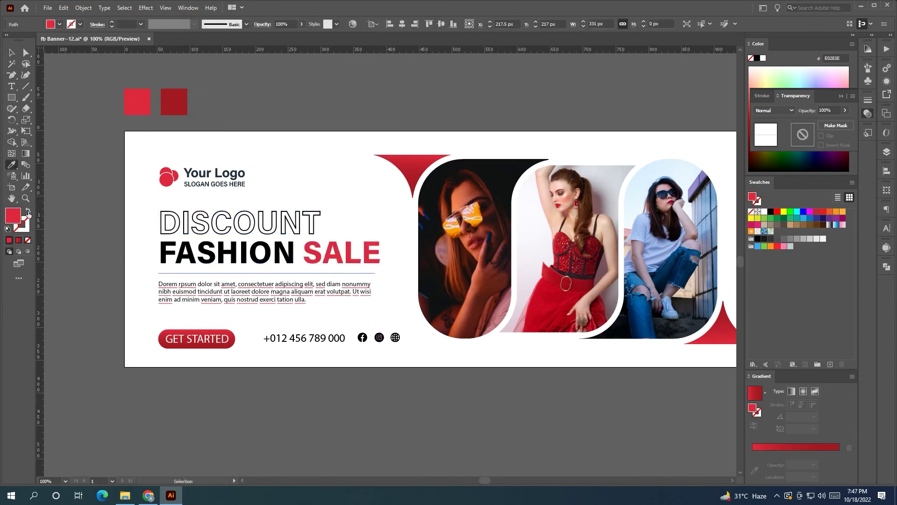
click(28, 213)
click(111, 21)
click(112, 22)
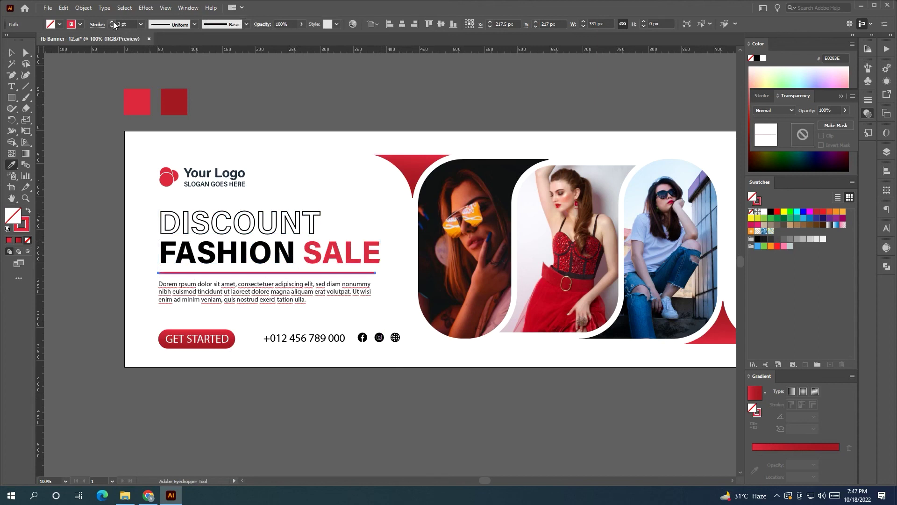
key(v)
click(287, 106)
- Group the logo, heading, divider, paragraph, button and contact row, and centre the group vertically on the artboard
key(ctrl+minus)
drag(340, 293, 174, 163)
key(a)
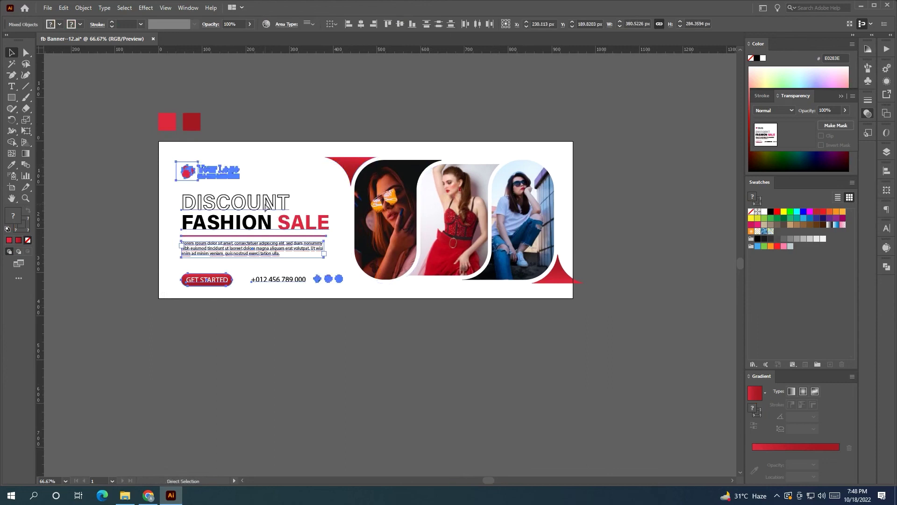
key(ctrl+g)
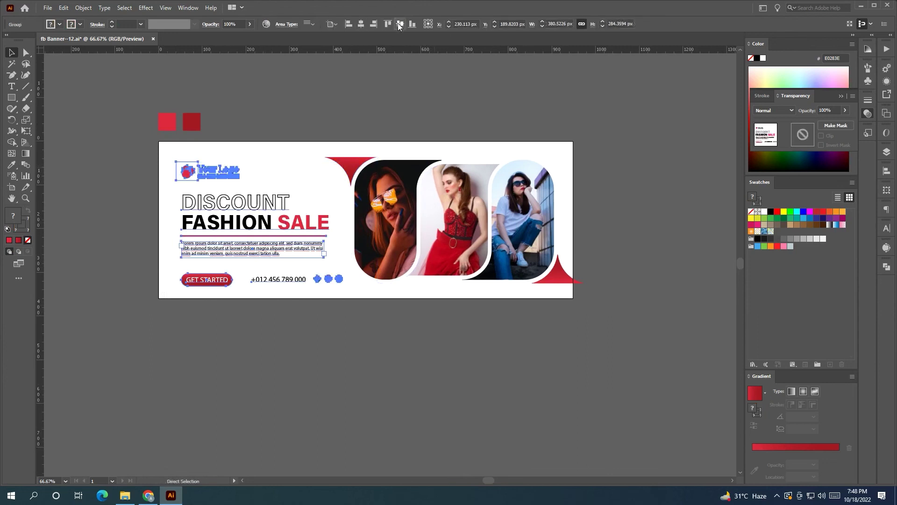
click(397, 79)
drag(373, 86, 393, 86)
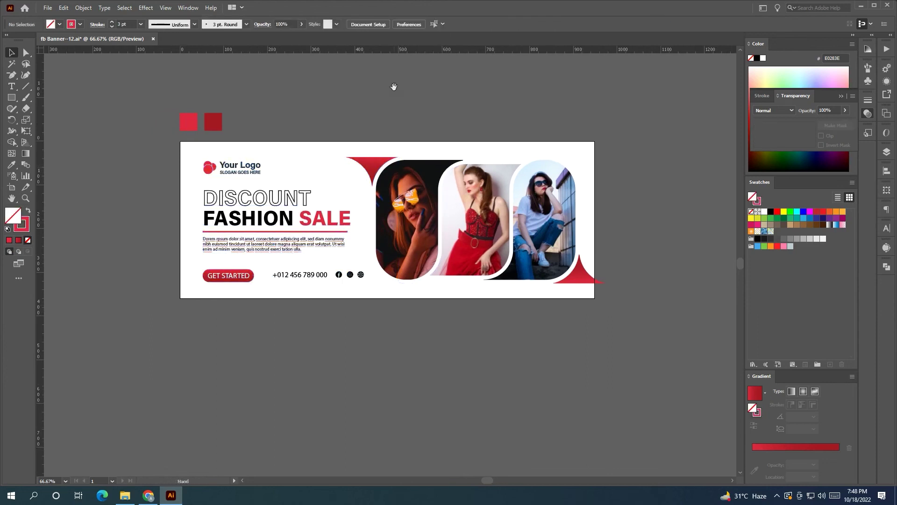
- Scale the grouped banner content up slightly to about 388 px wide
click(326, 270)
drag(367, 221, 367, 222)
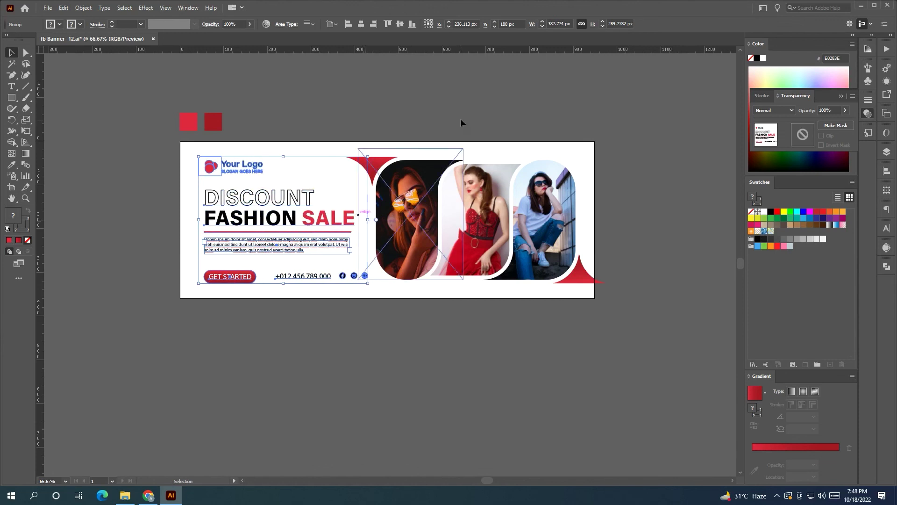
click(460, 118)
- Place the phone handset icon between the GET STARTED button and the phone number, sized to about 22 px
scroll(460, 117, down, 2)
drag(162, 207, 486, 216)
scroll(411, 205, up, 3)
scroll(486, 216, up, 3)
drag(445, 305, 422, 267)
scroll(420, 266, up, 5)
drag(447, 229, 445, 227)
scroll(445, 227, down, 4)
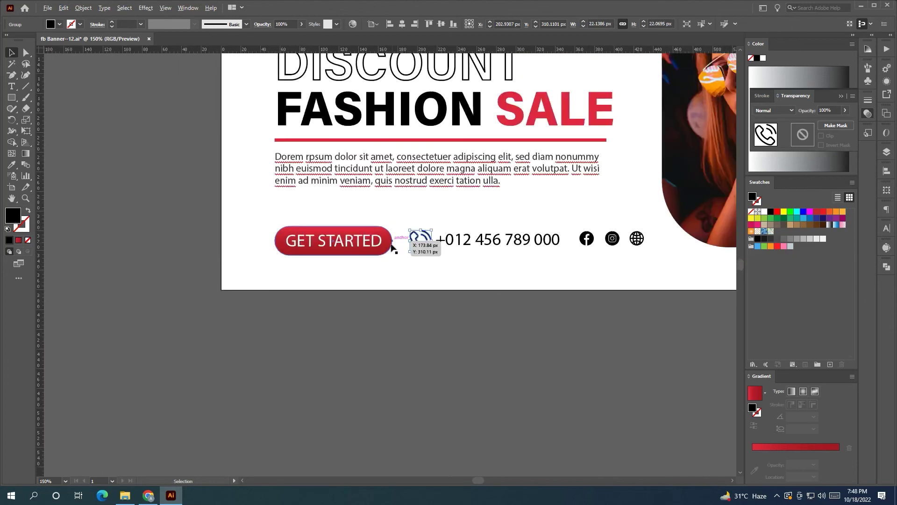
scroll(392, 248, up, 2)
scroll(392, 248, right, 2)
scroll(134, 267, up, 2)
scroll(134, 267, right, 3)
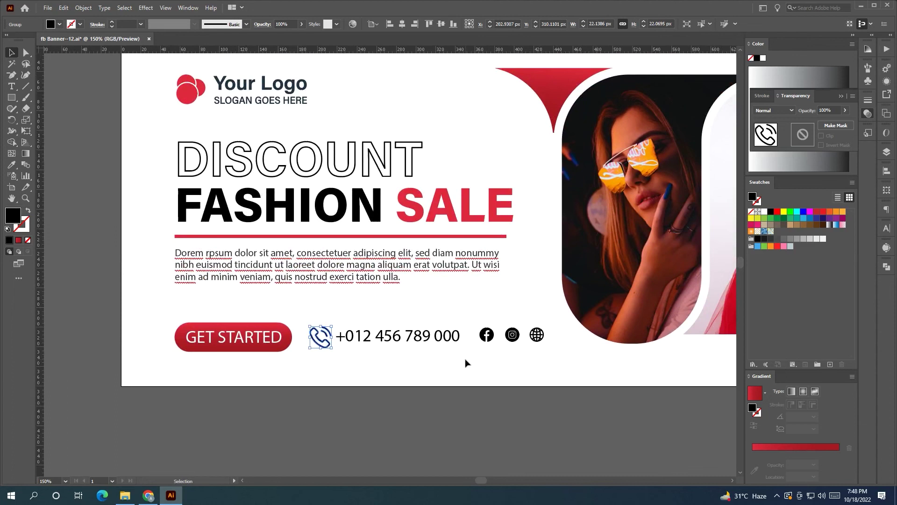
click(513, 334)
double_click(513, 334)
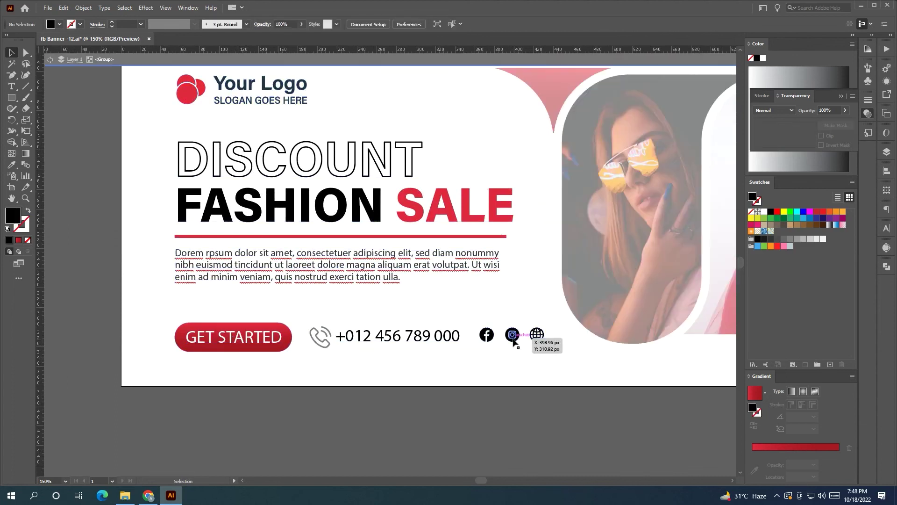
double_click(515, 72)
- Ungroup the banner content and recolour the Instagram icon with the logo's bright red E0283E
right_click(457, 256)
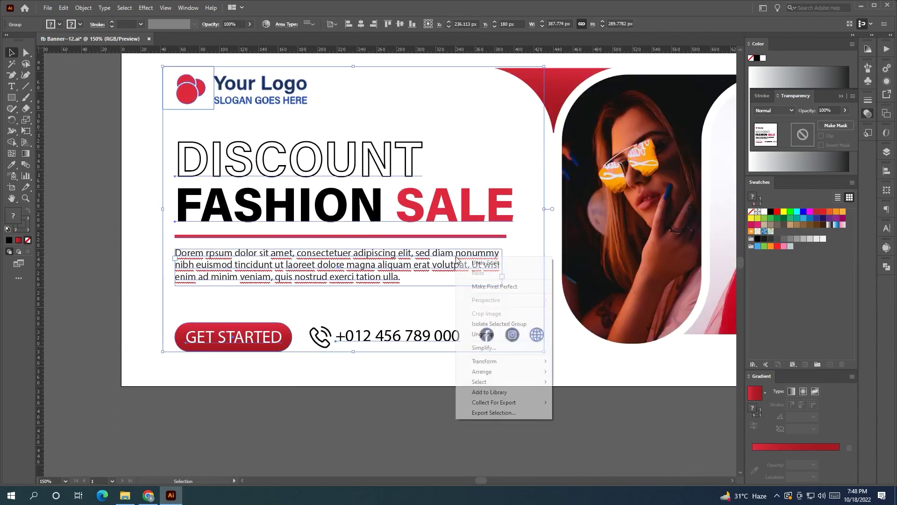
click(489, 334)
click(513, 334)
key(i)
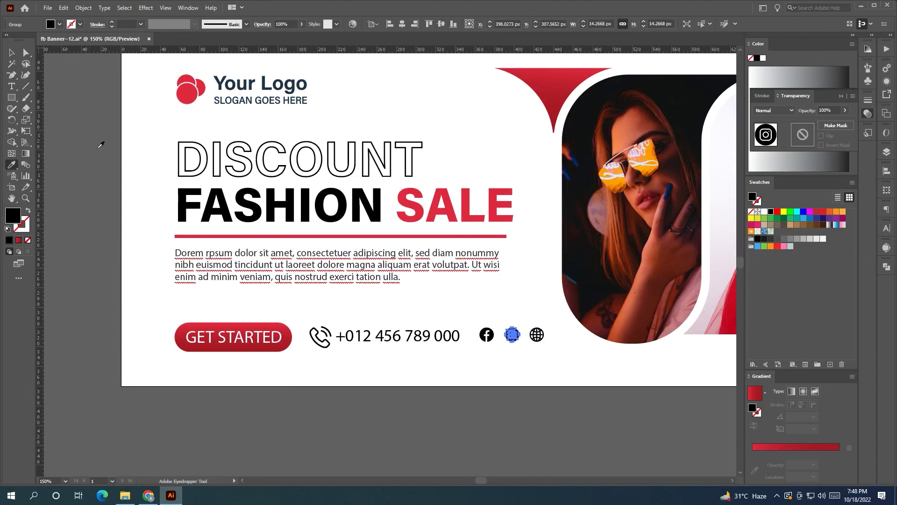
click(190, 92)
key(v)
click(126, 152)
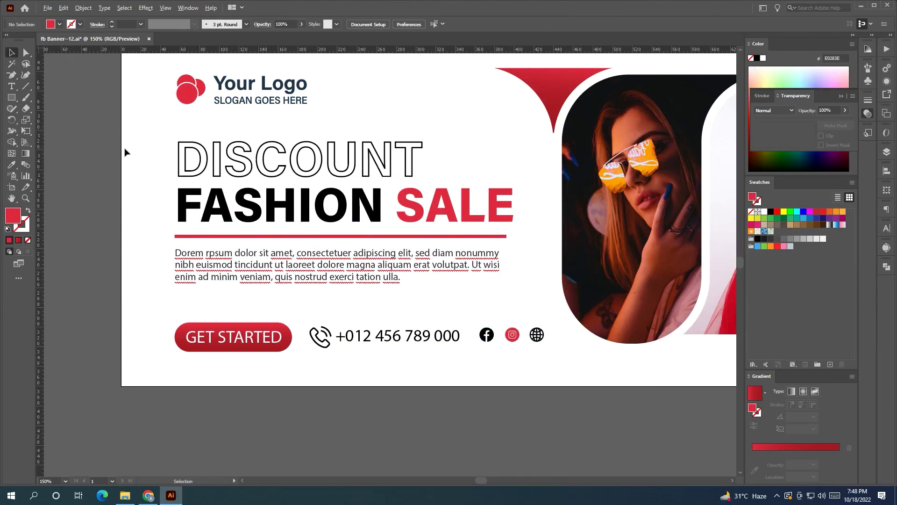
- Apply a Multiply drop shadow to both red curved triangles with 44% opacity, 0 px offsets and 4 px blur
scroll(125, 152, down, 1)
drag(290, 243, 215, 285)
scroll(214, 285, down, 1)
drag(272, 276, 274, 276)
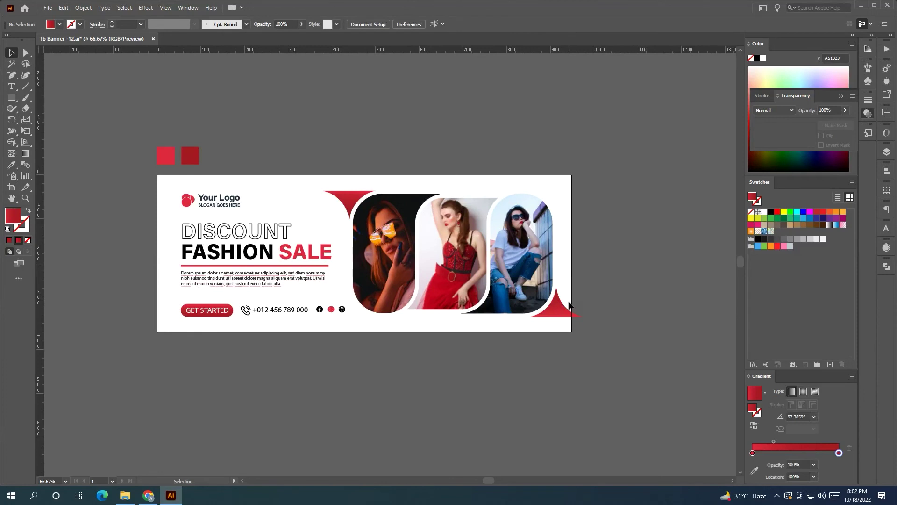
click(566, 312)
shift+click(348, 198)
click(145, 8)
mouse_move(175, 114)
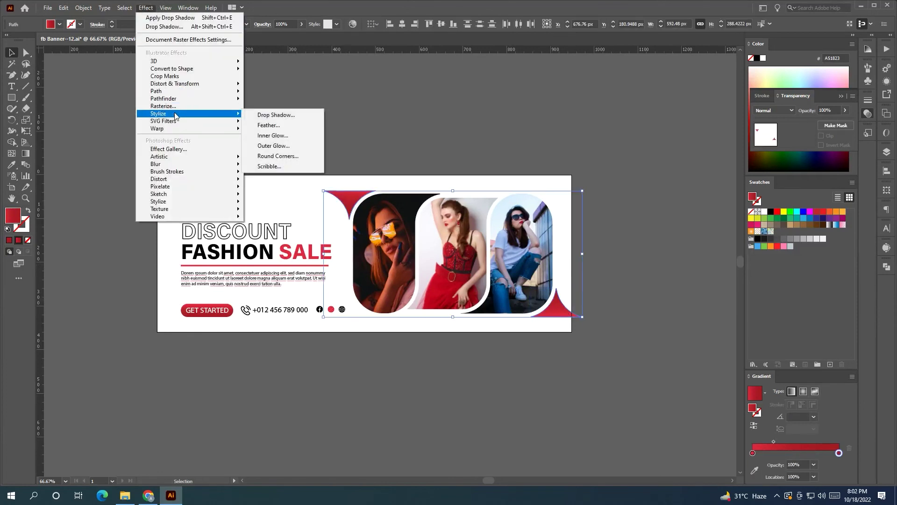
click(271, 116)
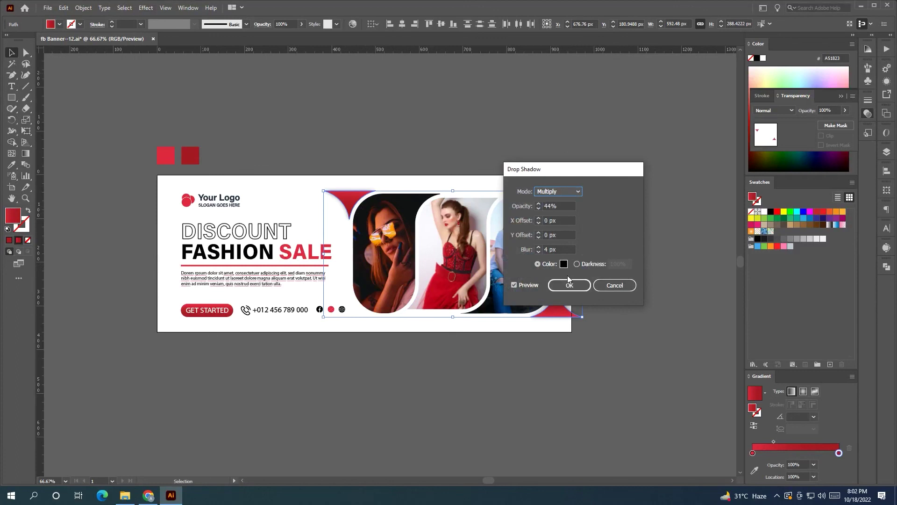
click(569, 285)
click(633, 272)
drag(629, 262, 636, 262)
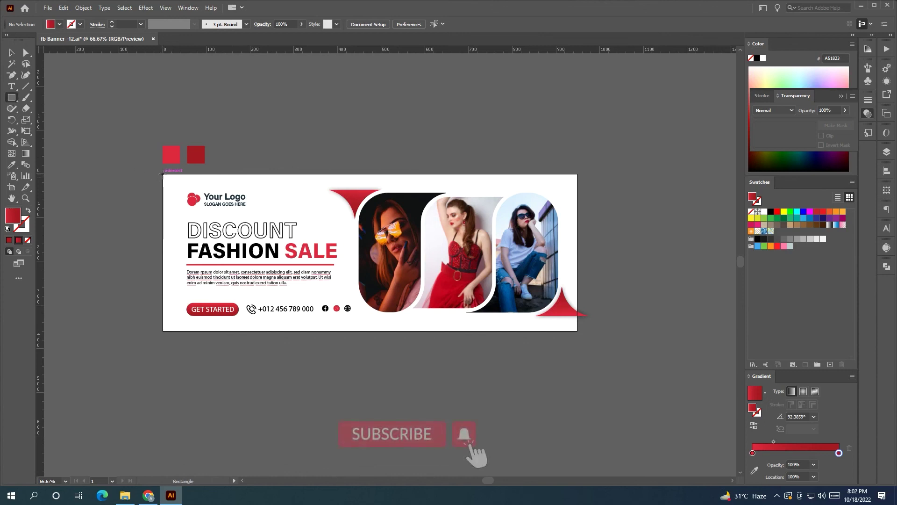
- Draw a 948 by 360 px rectangle over the artboard and use it as a clipping mask for the whole banner
drag(162, 172, 578, 331)
click(13, 54)
drag(142, 179, 590, 355)
right_click(498, 252)
click(545, 336)
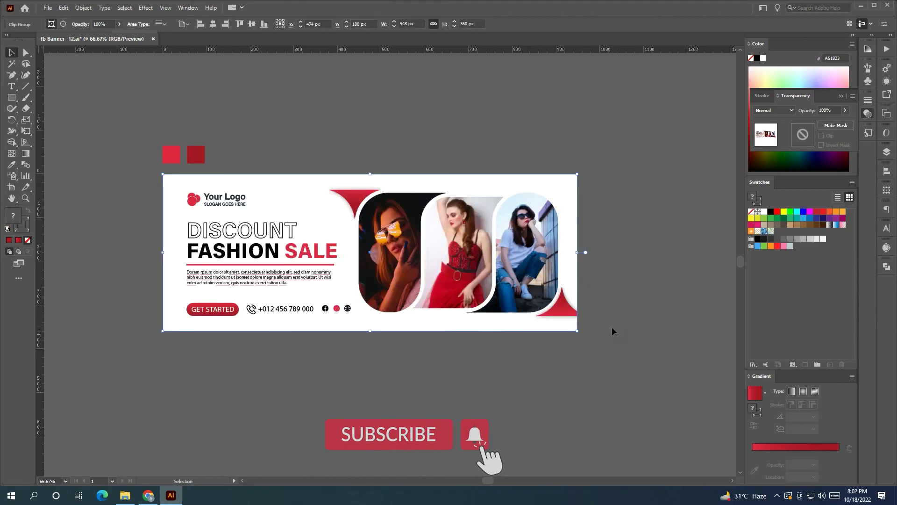
click(612, 327)
drag(605, 312, 630, 319)
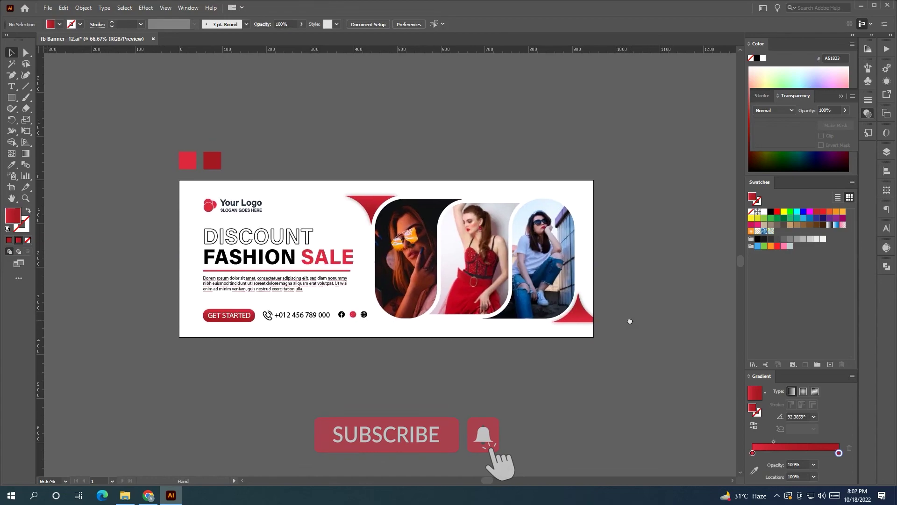